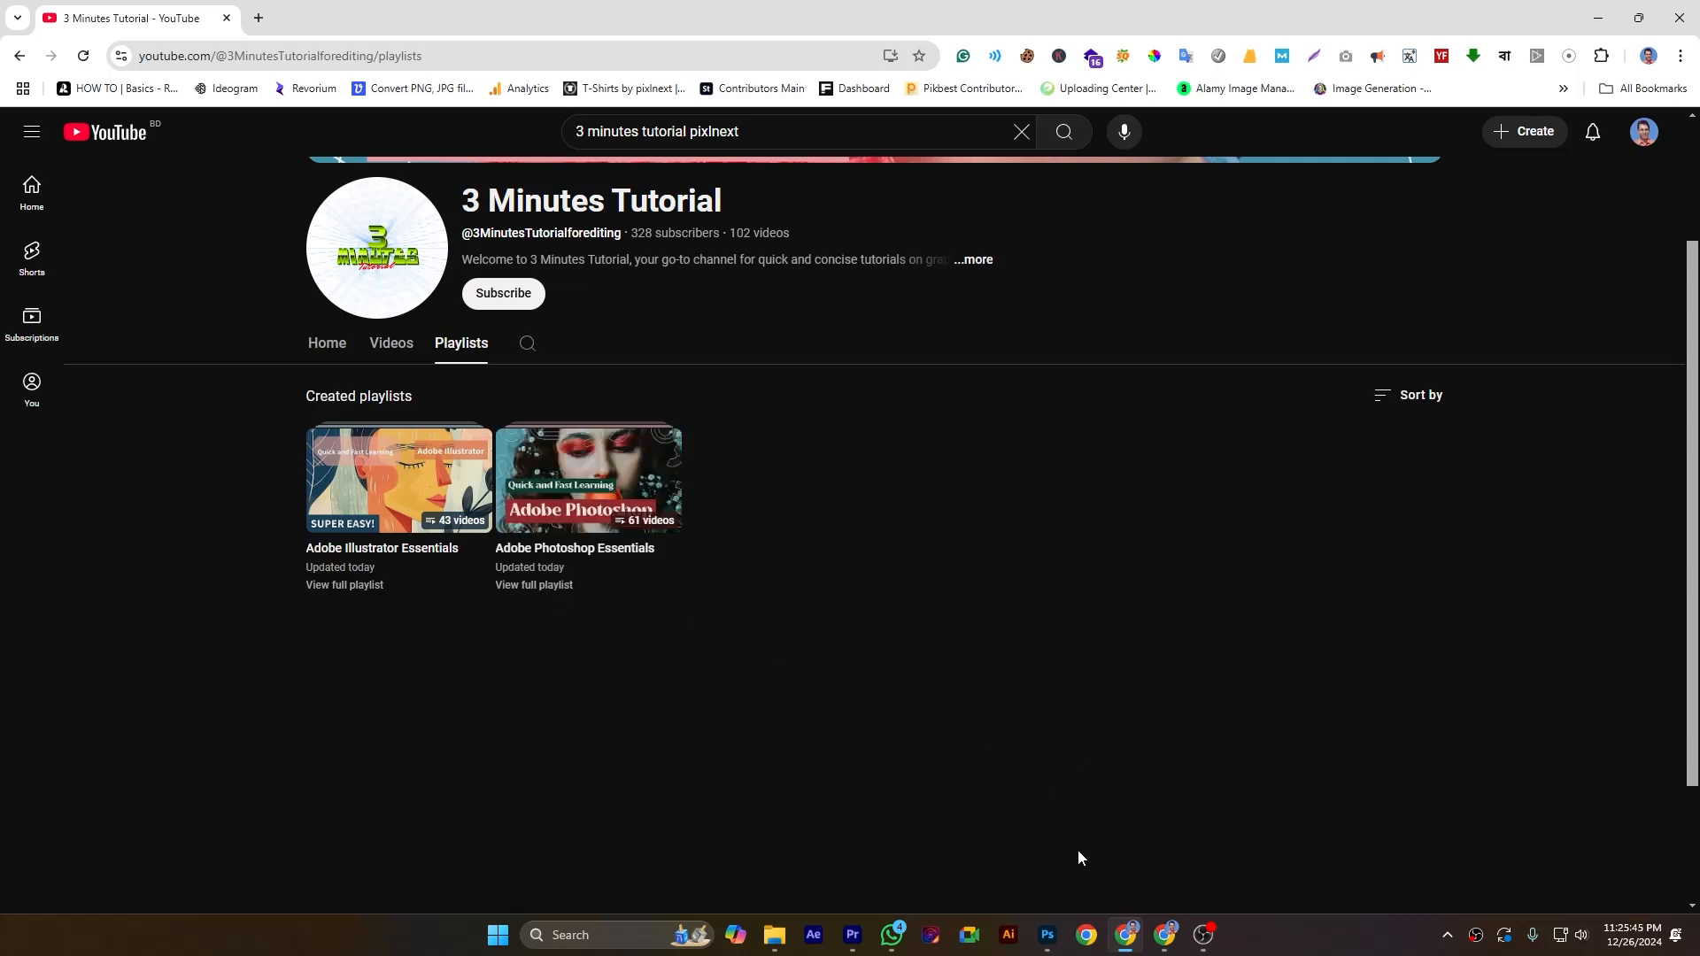
Switch to Photoshop and place horizontal "Lorem Ipsum" placeholder point text near the top of the blank canvas
click(1048, 936)
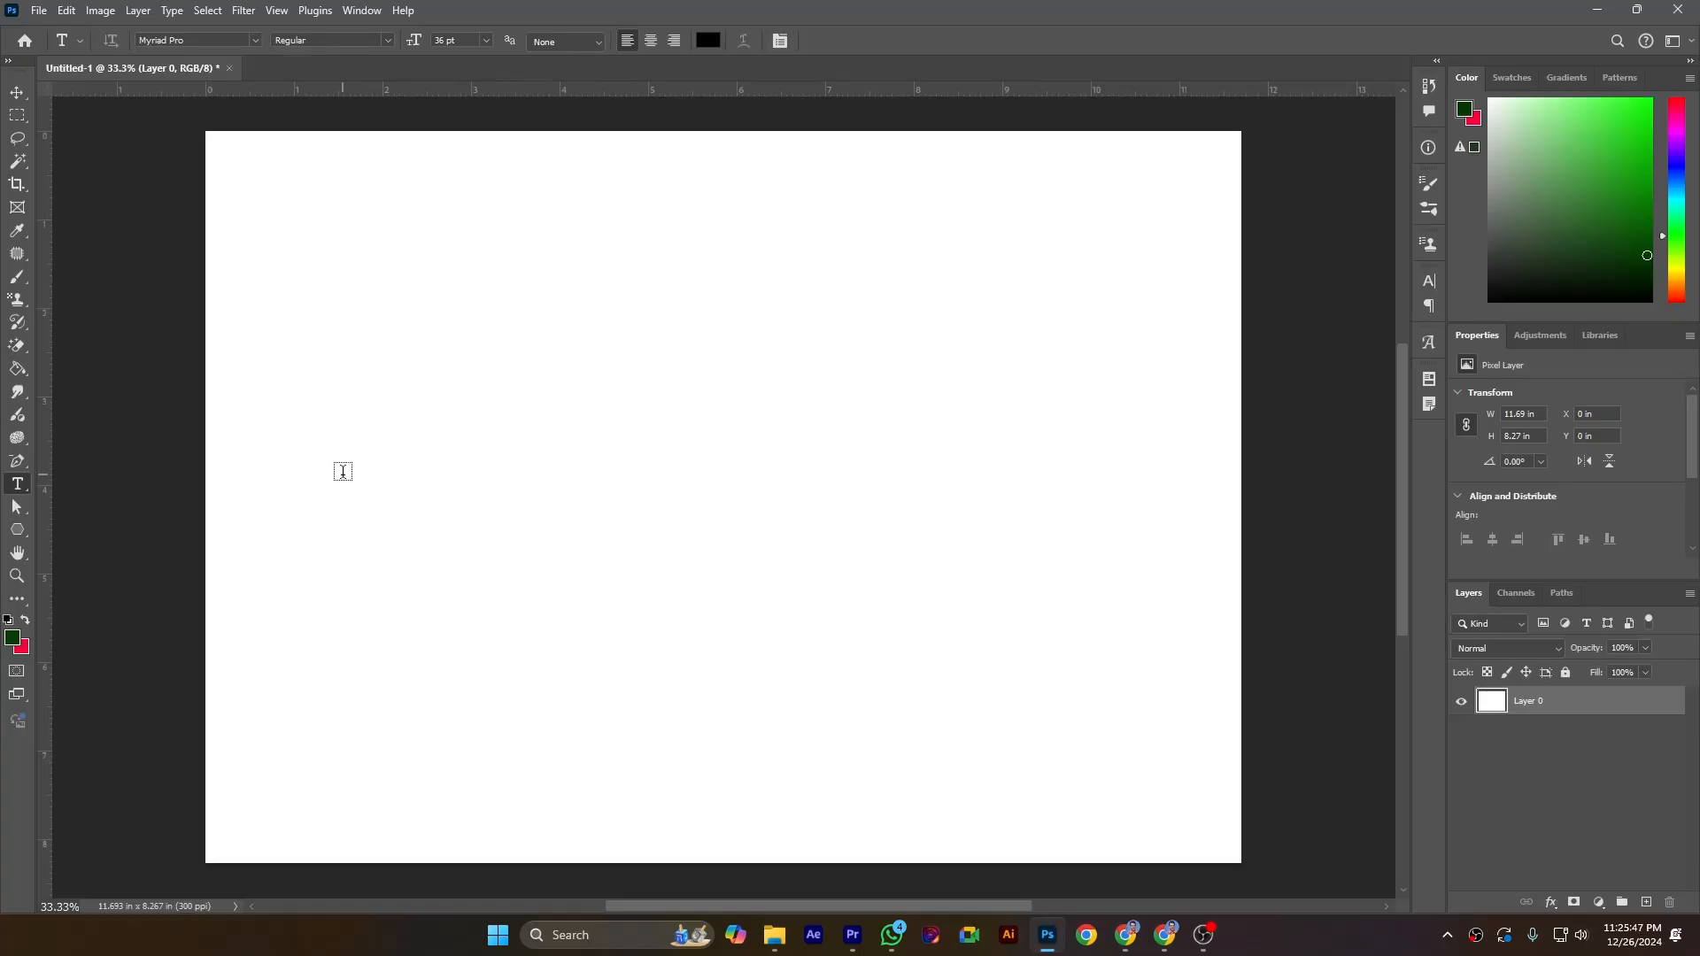
right_click(24, 493)
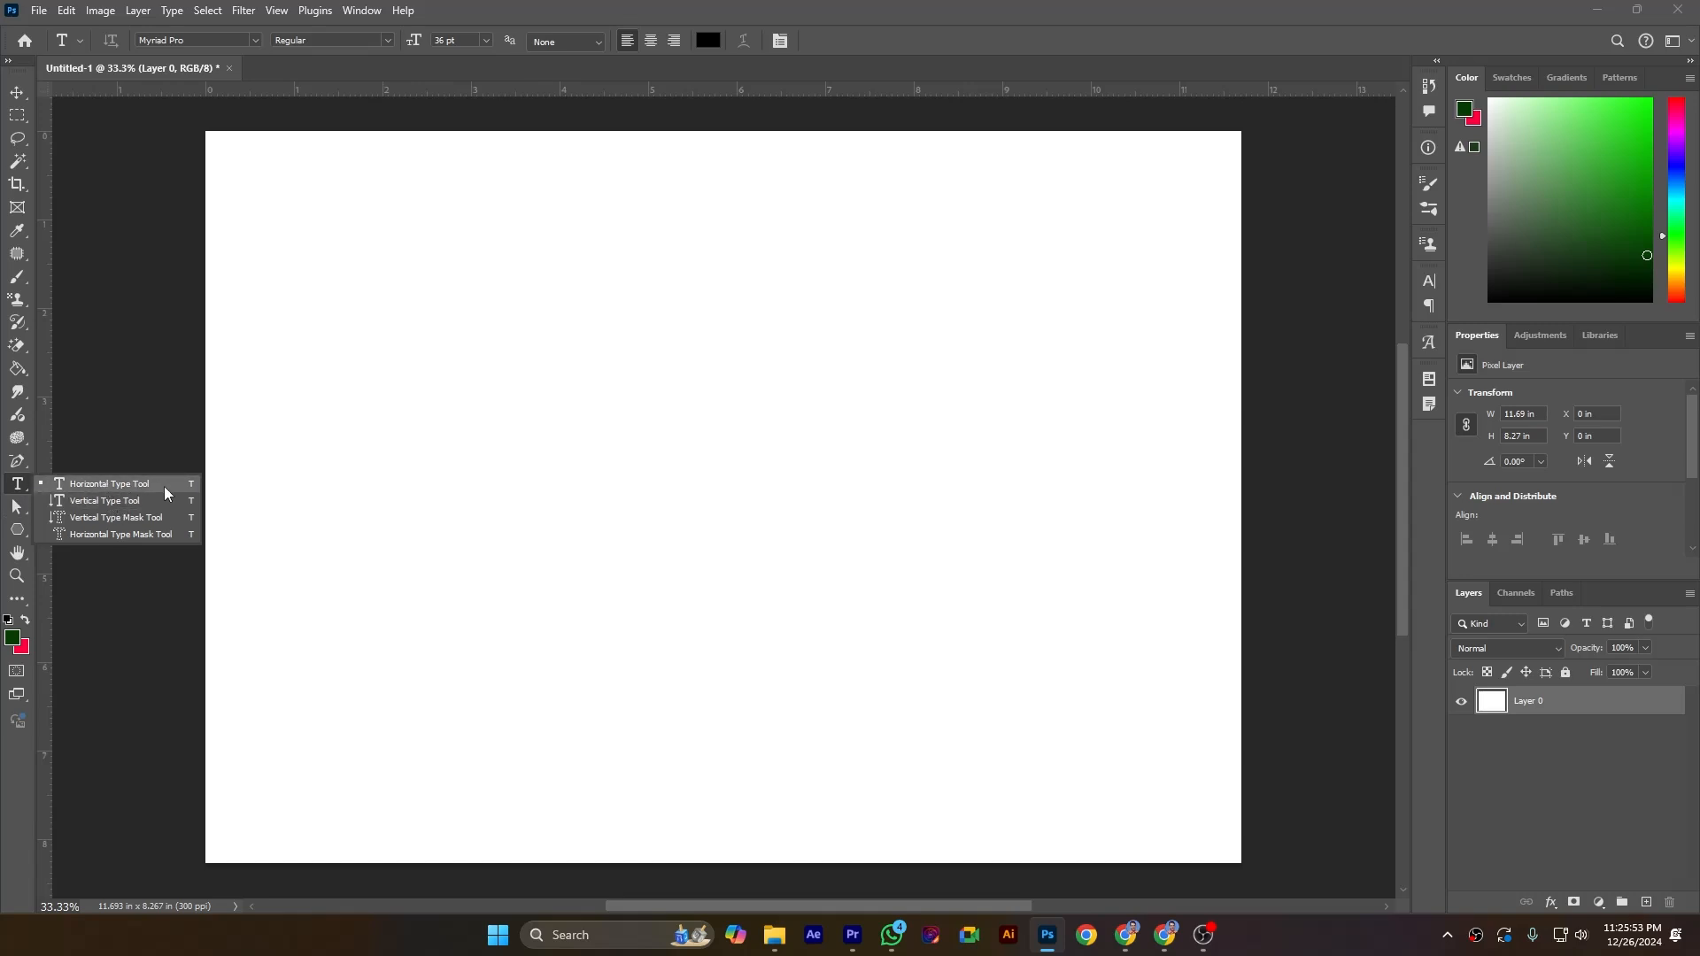
click(110, 485)
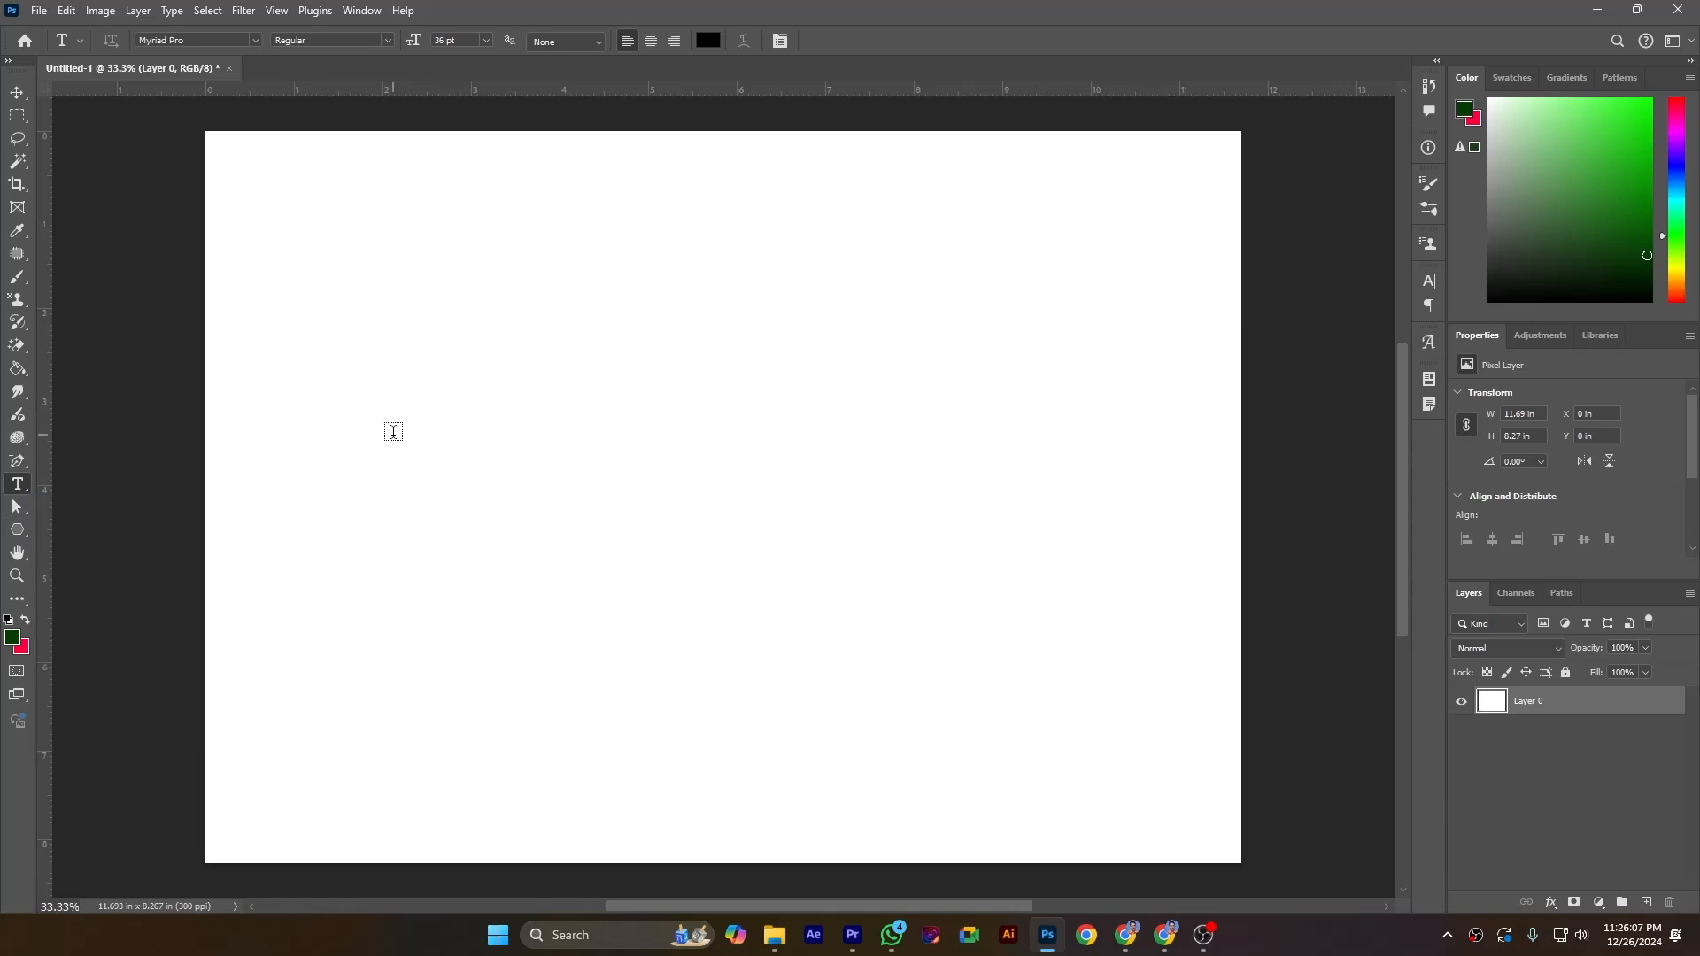
click(368, 225)
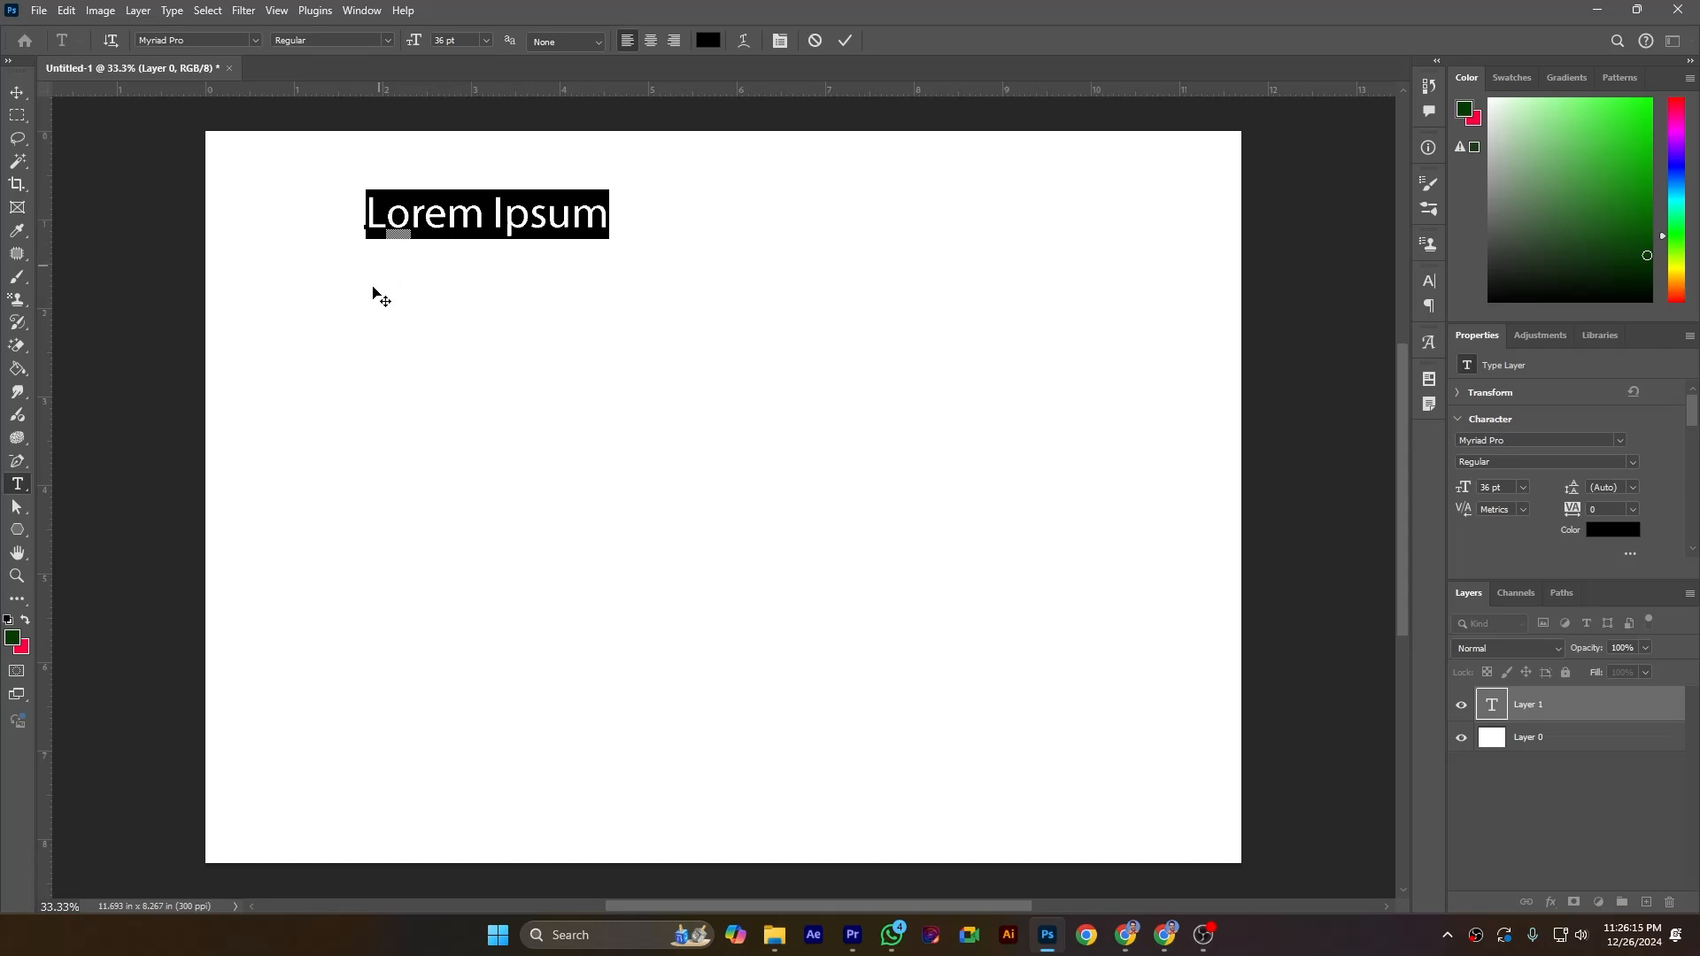
click(320, 264)
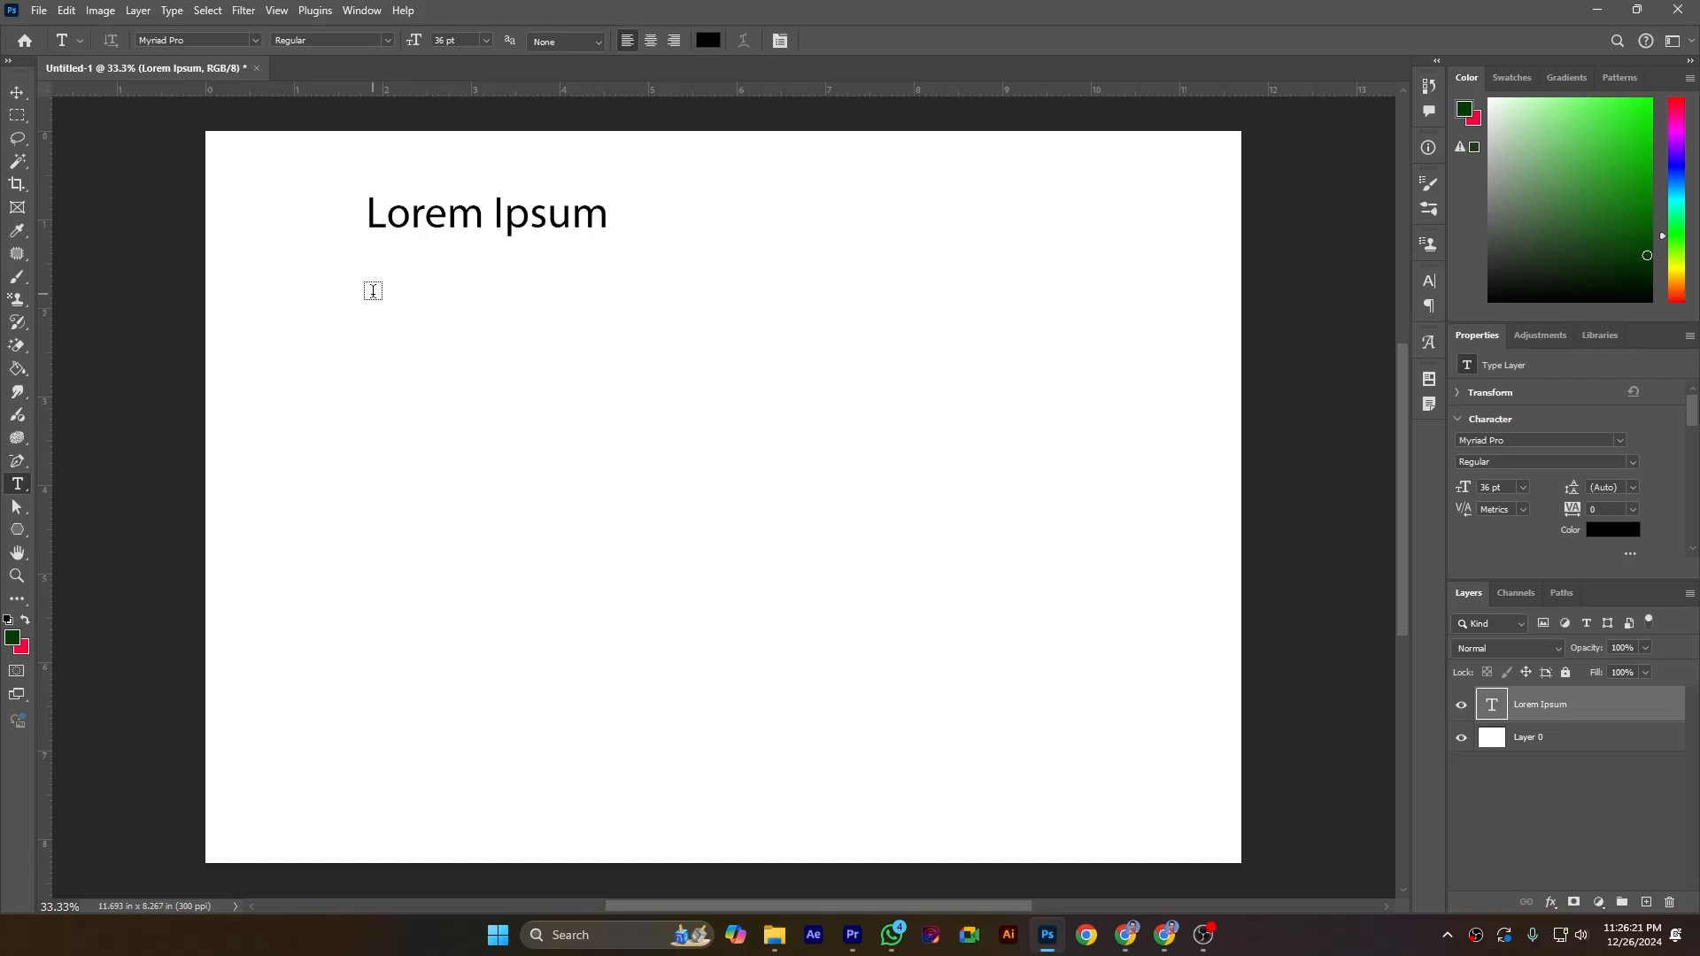
Draw a horizontal paragraph text box about 8 by 4.9 in below the heading, and enlarge it downward and to the right
drag(372, 291, 1078, 725)
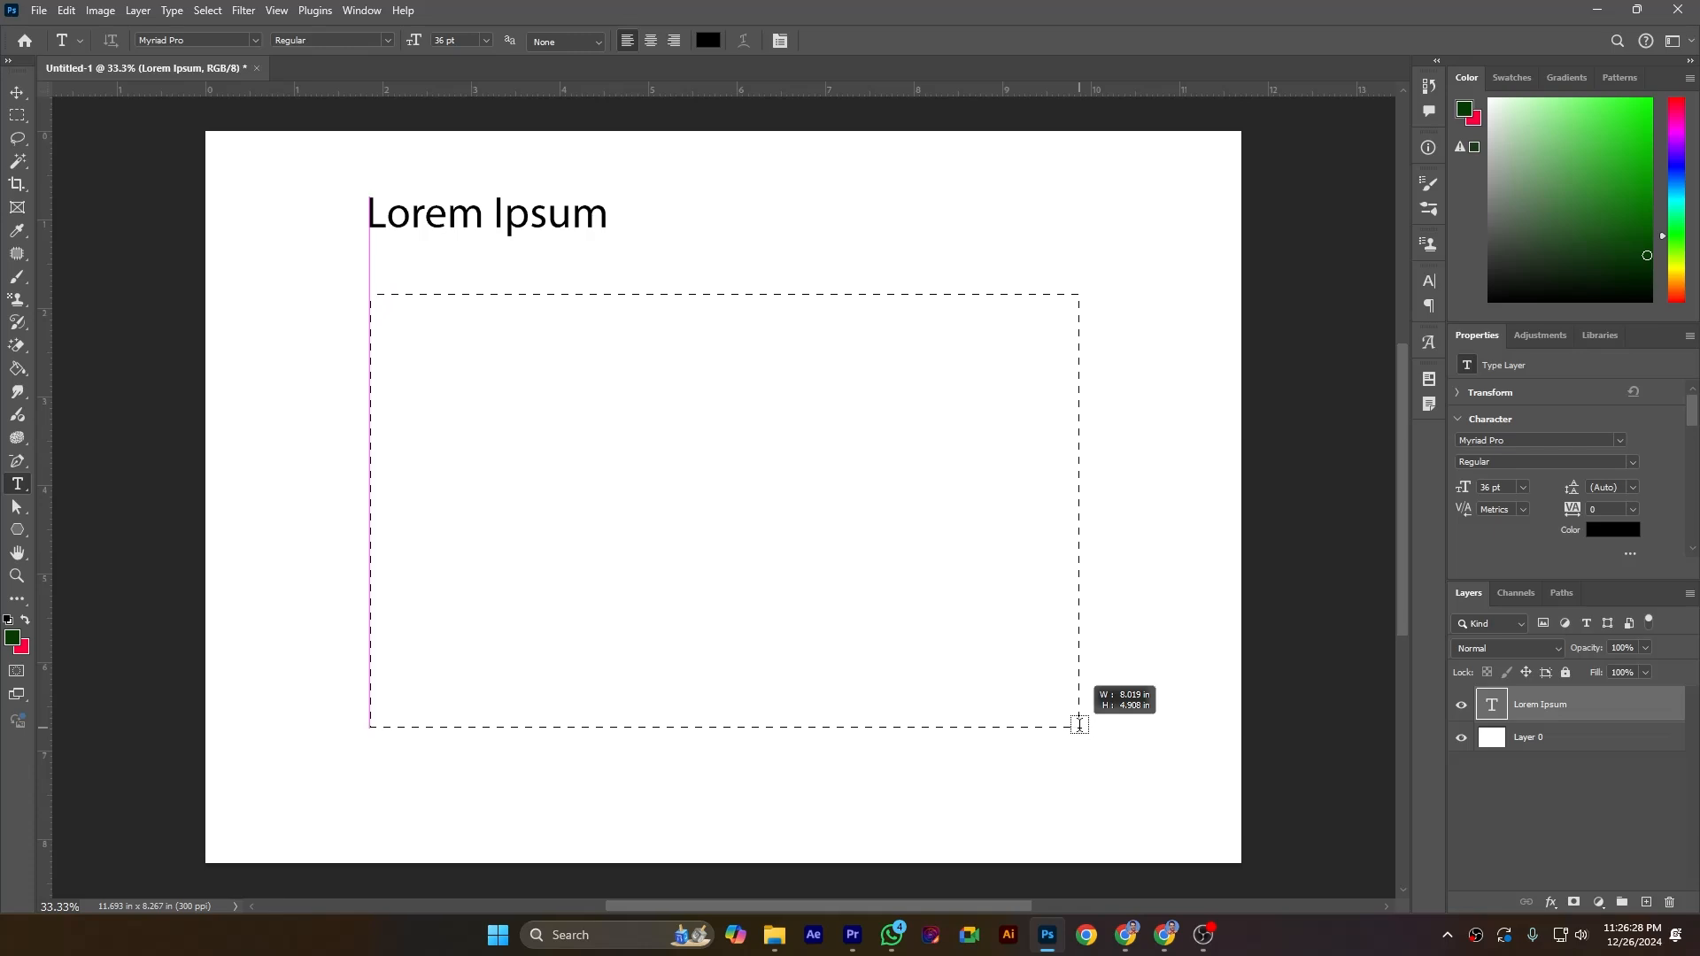
drag(1078, 724, 1078, 724)
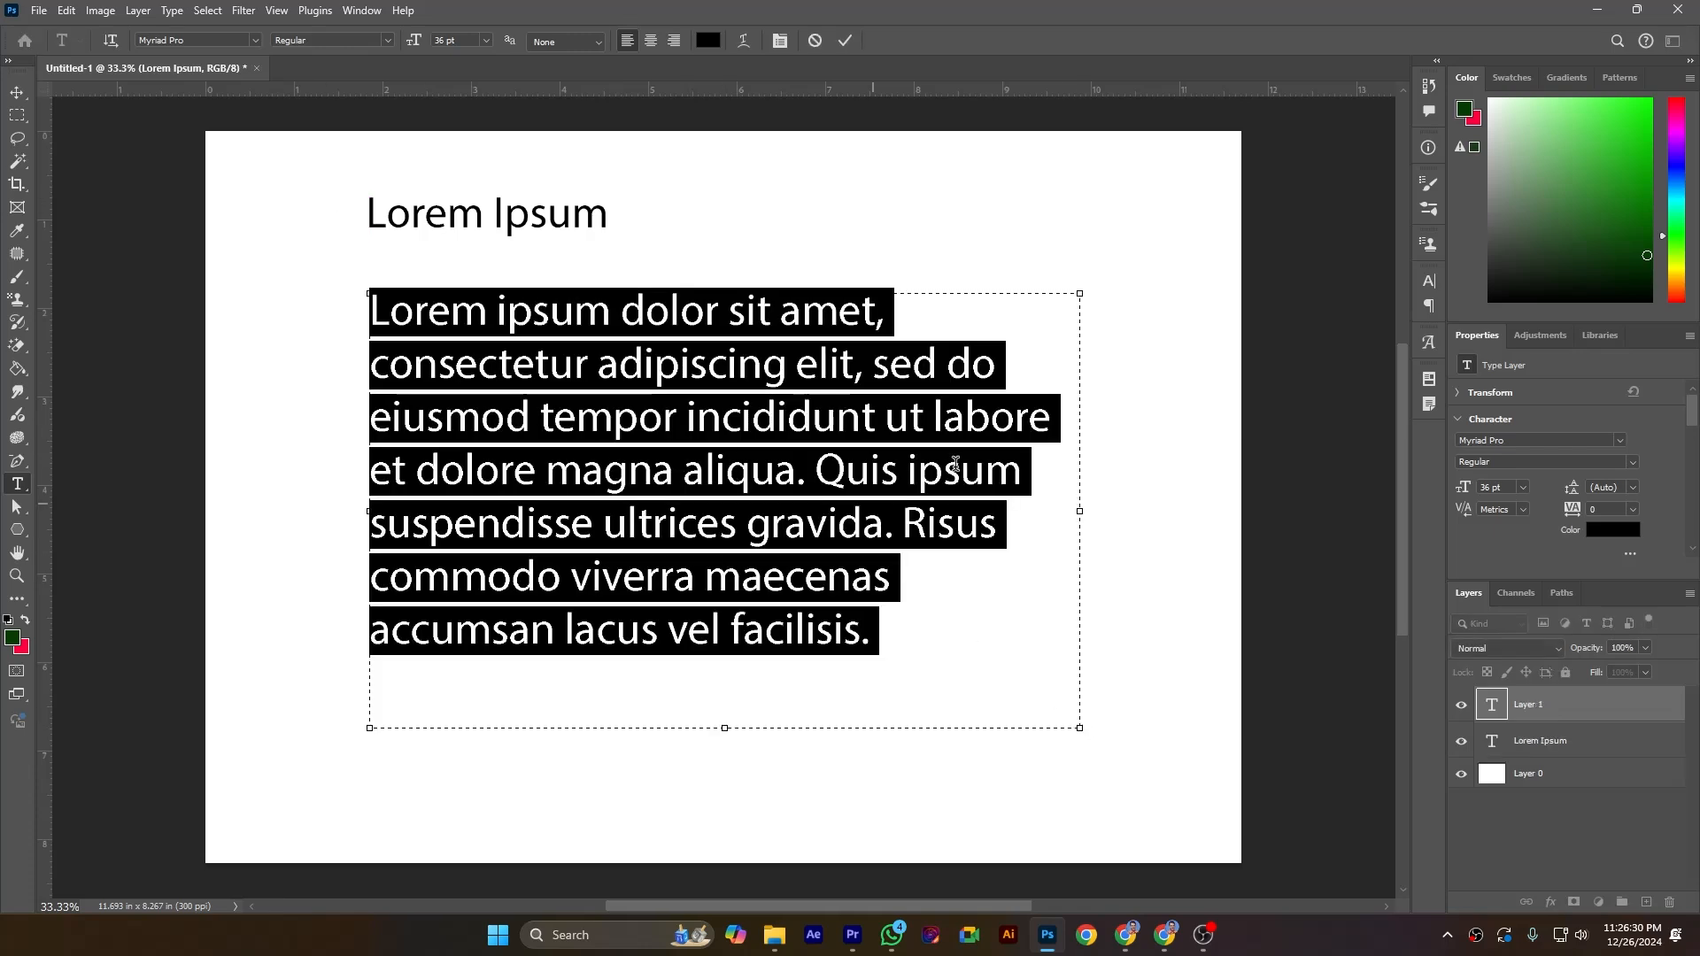
drag(724, 727, 733, 797)
drag(1081, 549, 1156, 540)
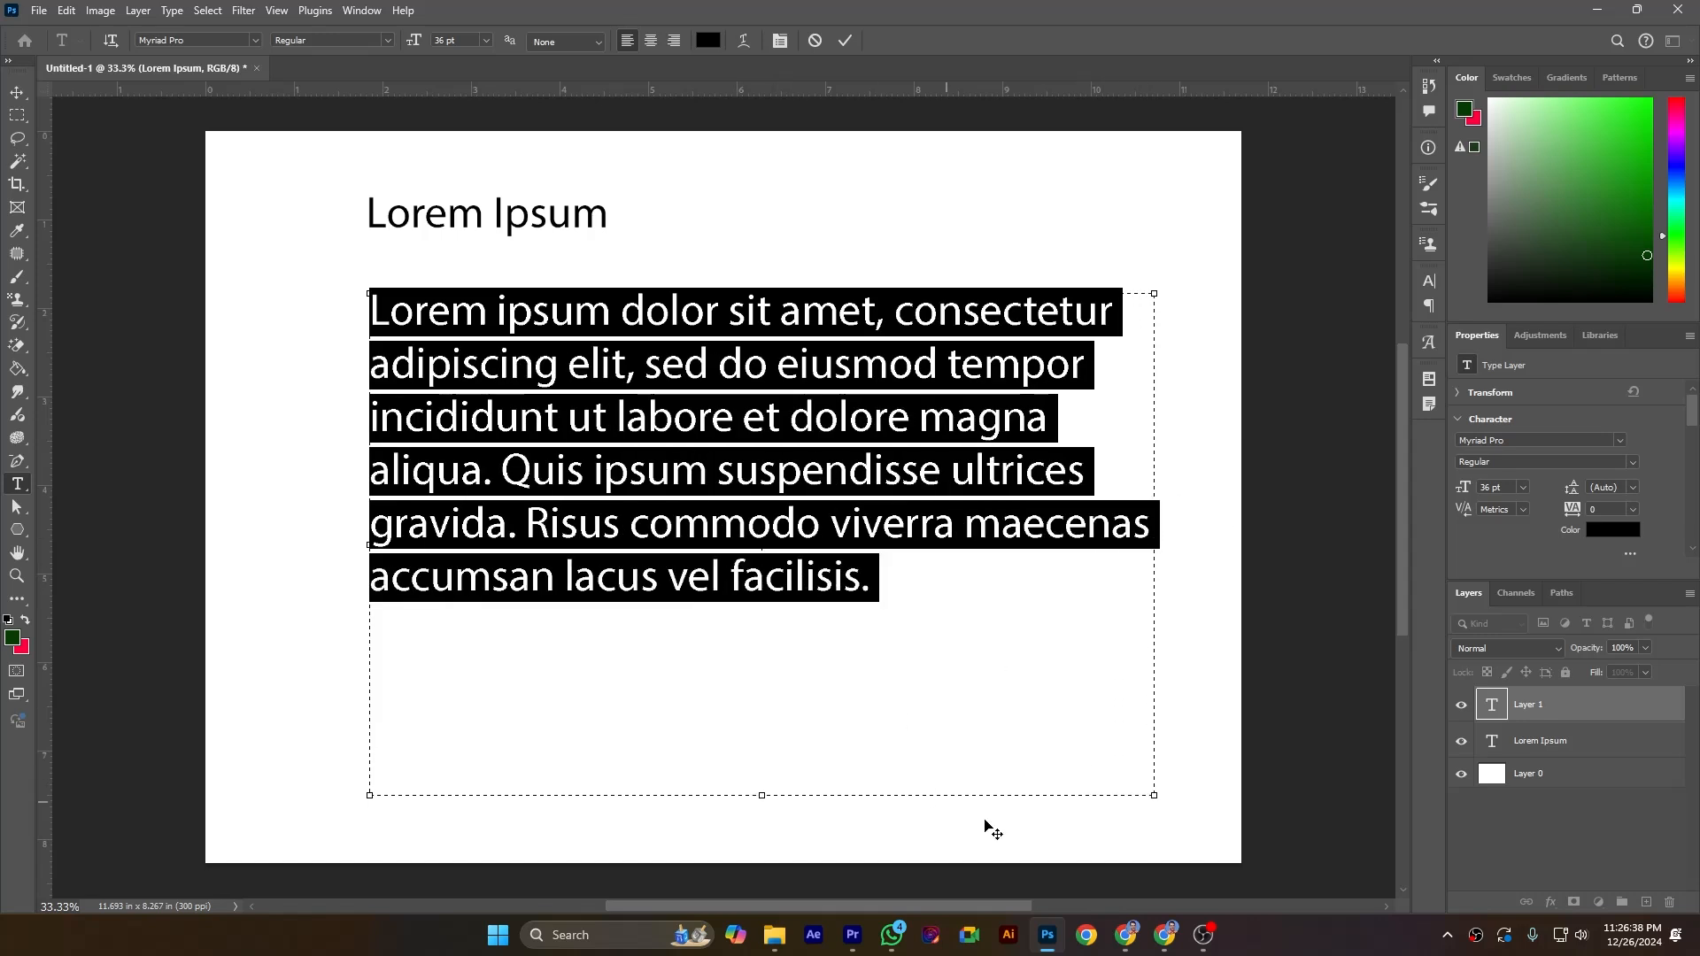
Preview other fonts such as Merivale Rounded Demo, Megrim and Microsoft New Tai Lue on the selected paragraph text
click(255, 40)
key(Up)
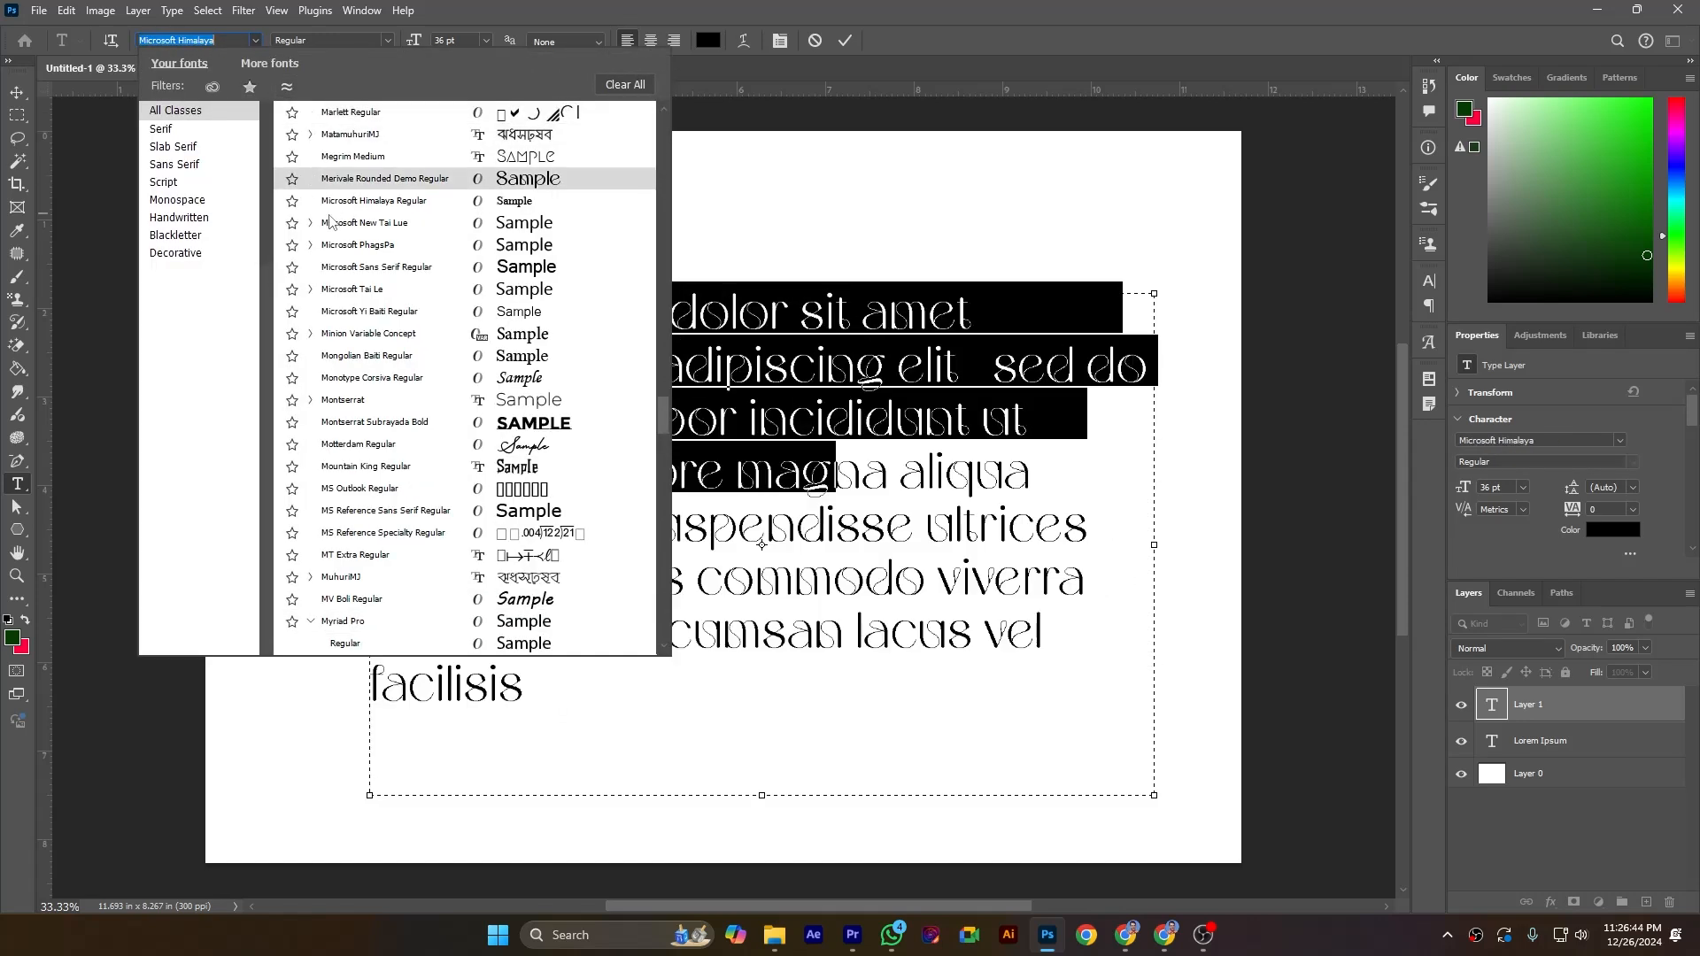
key(Up)
key(Up)
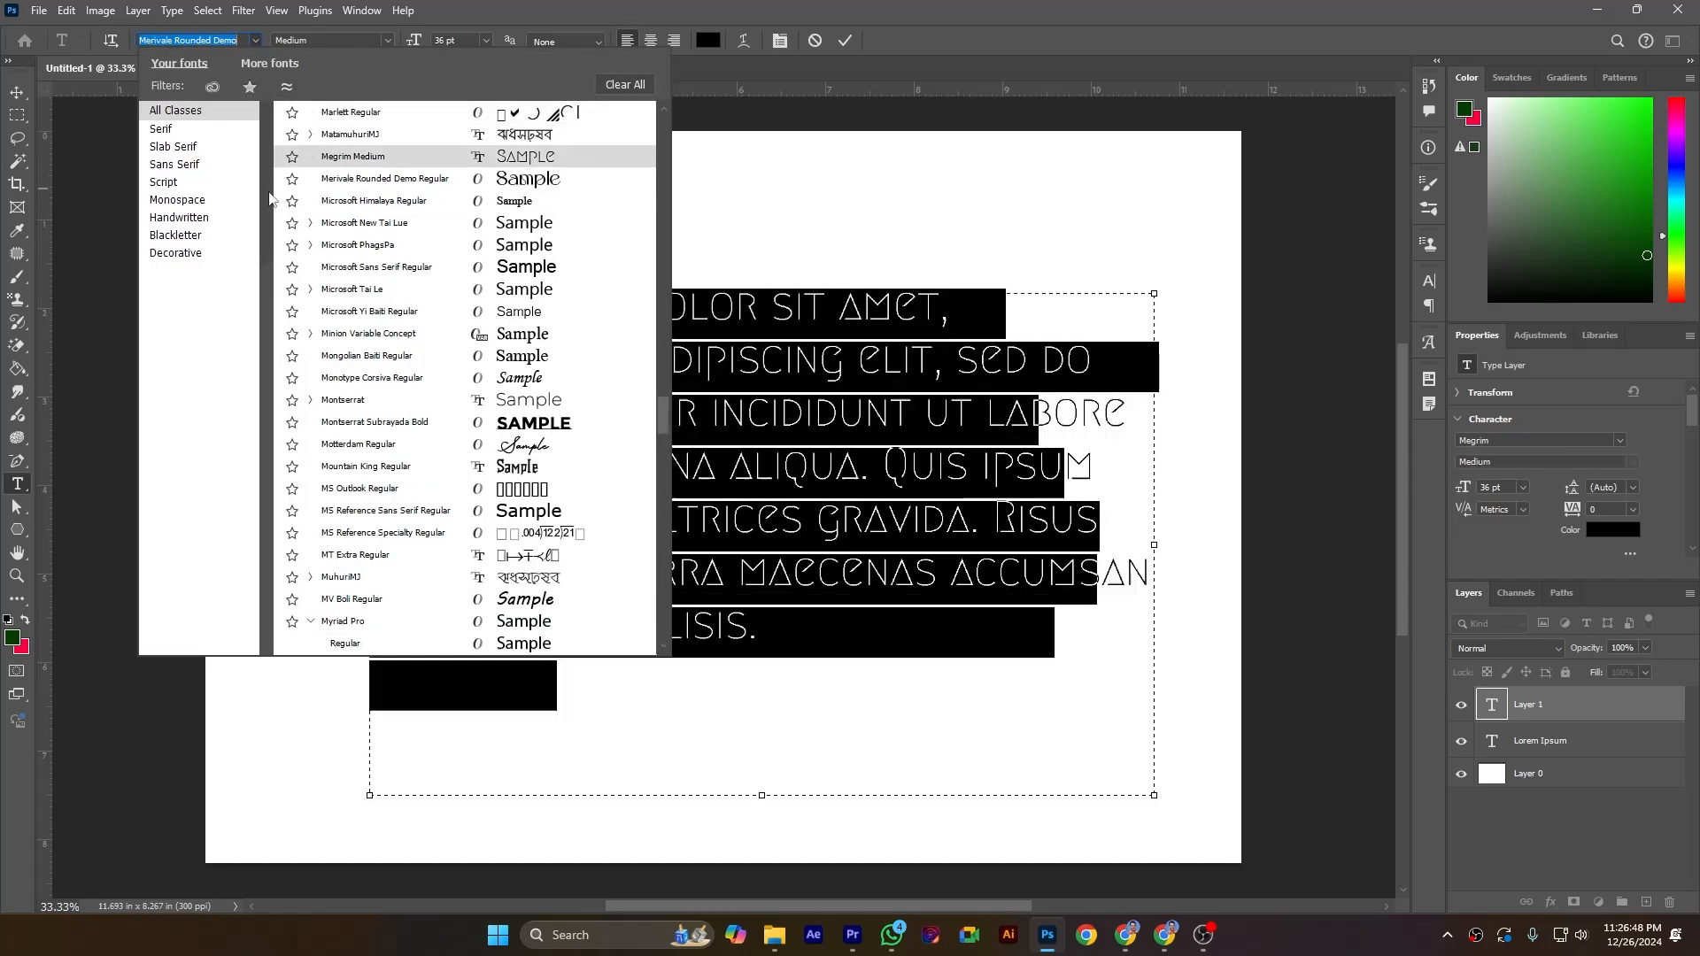
key(Down)
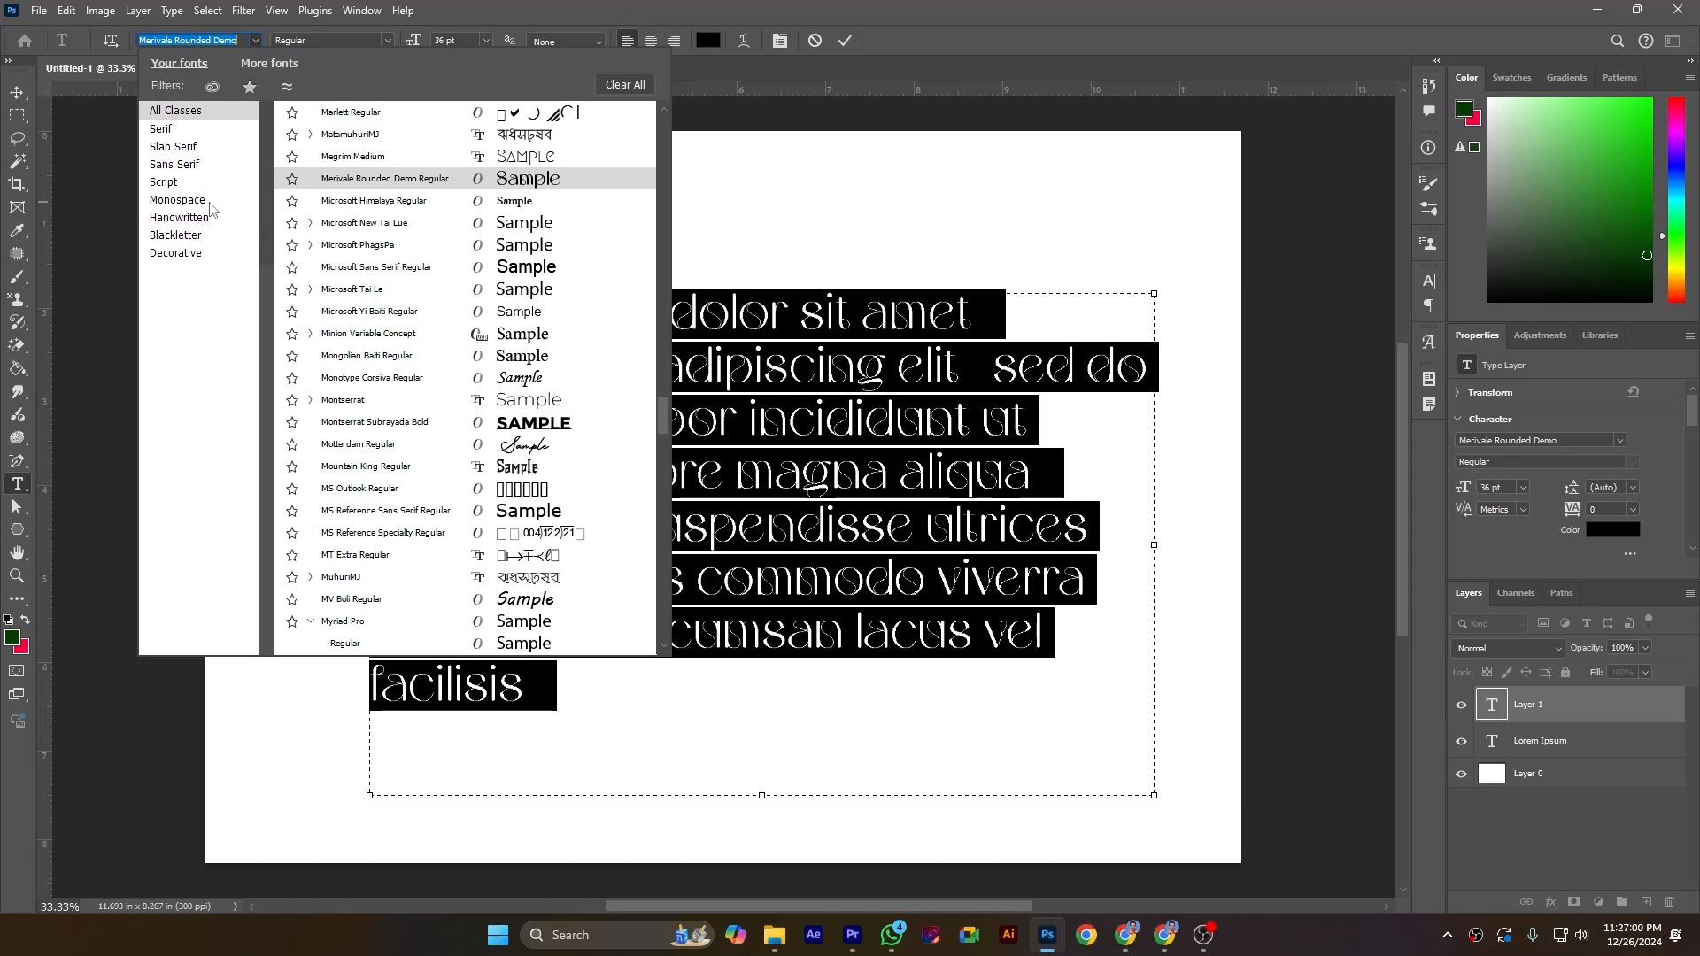
key(Down)
key(Down)
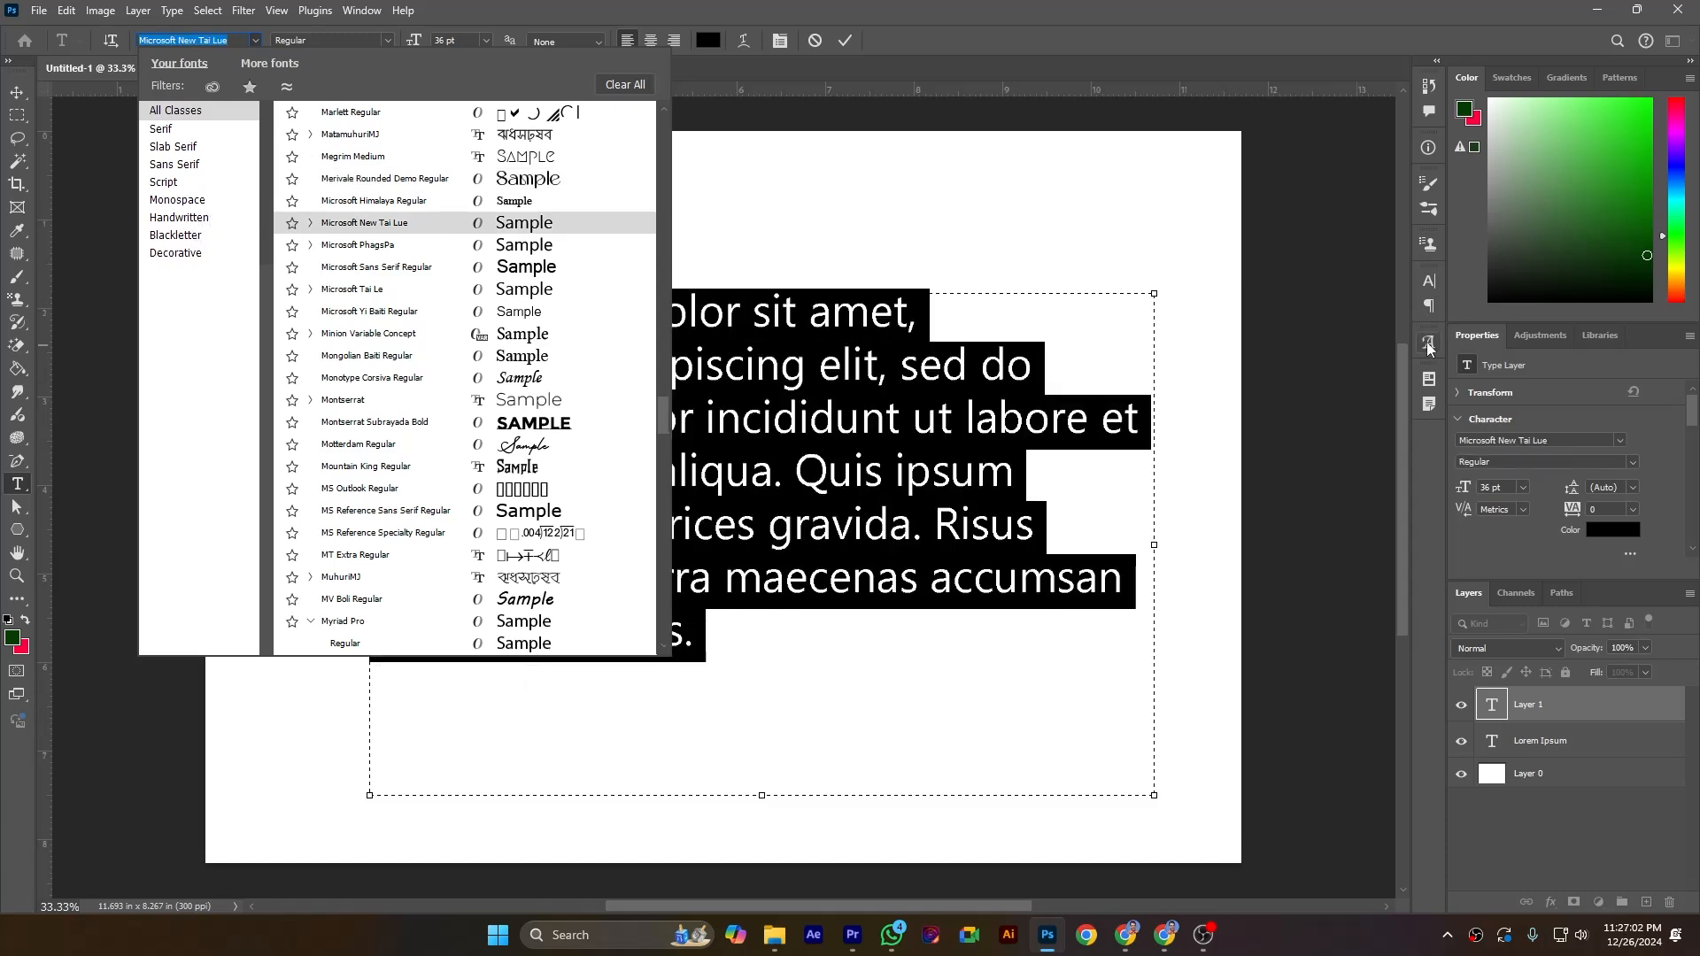
click(1432, 284)
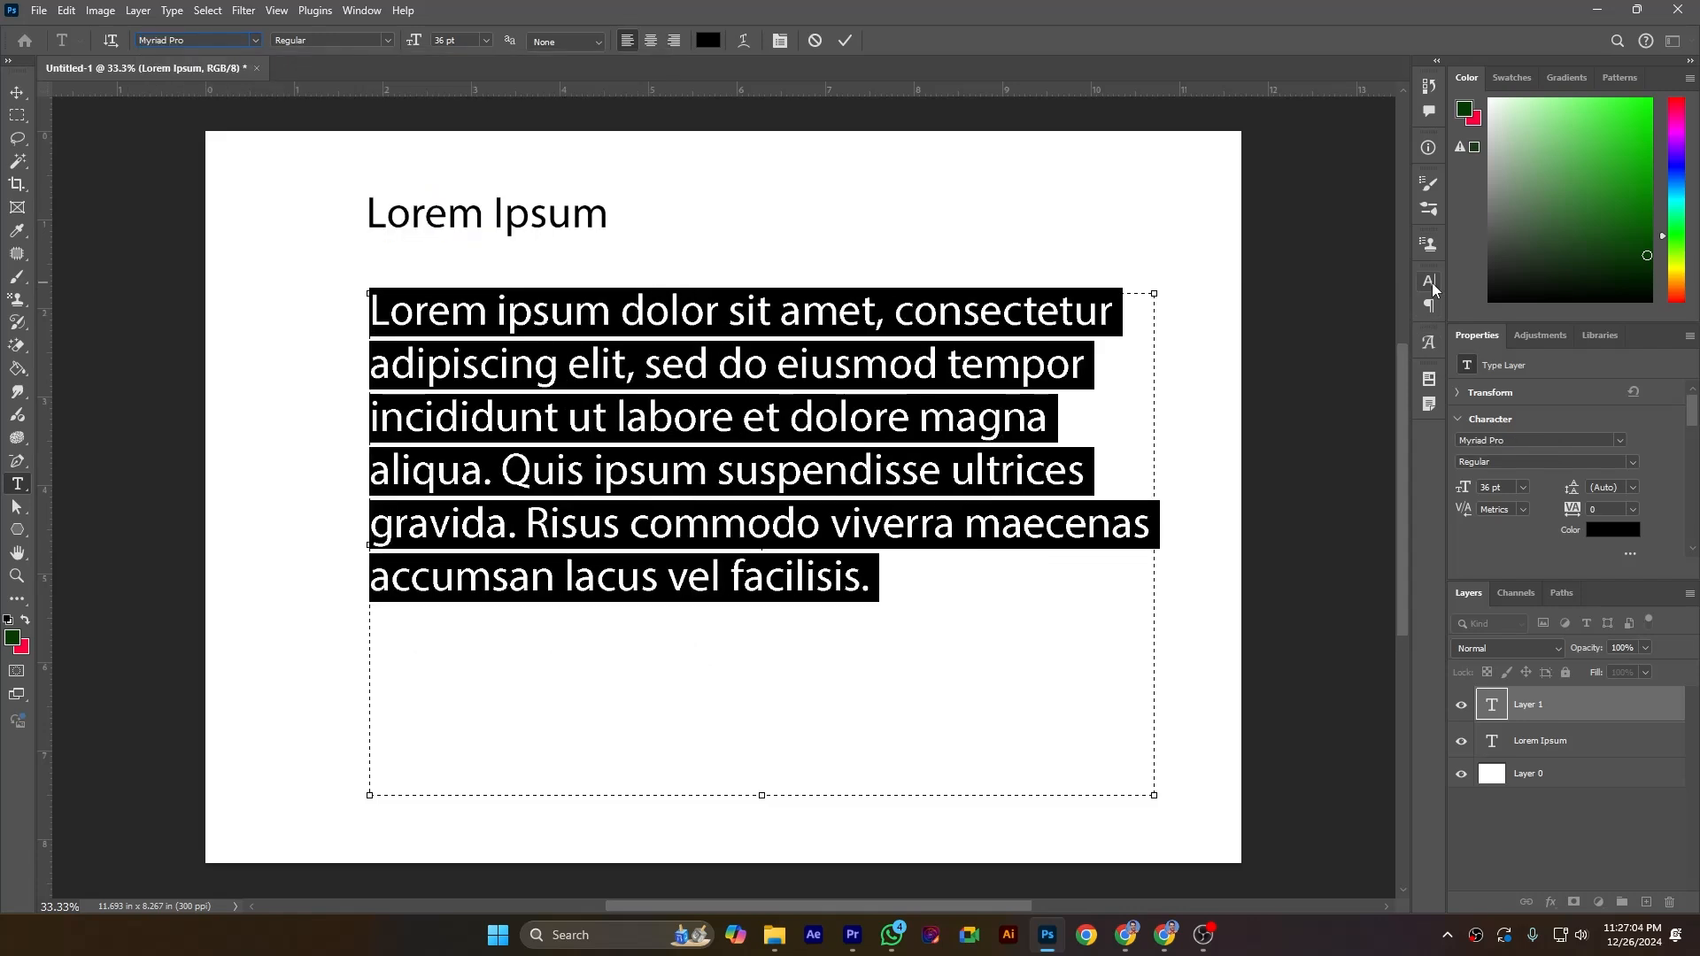
Examine the glyphs, character settings and paragraph settings available for the selected paragraph text
click(1428, 342)
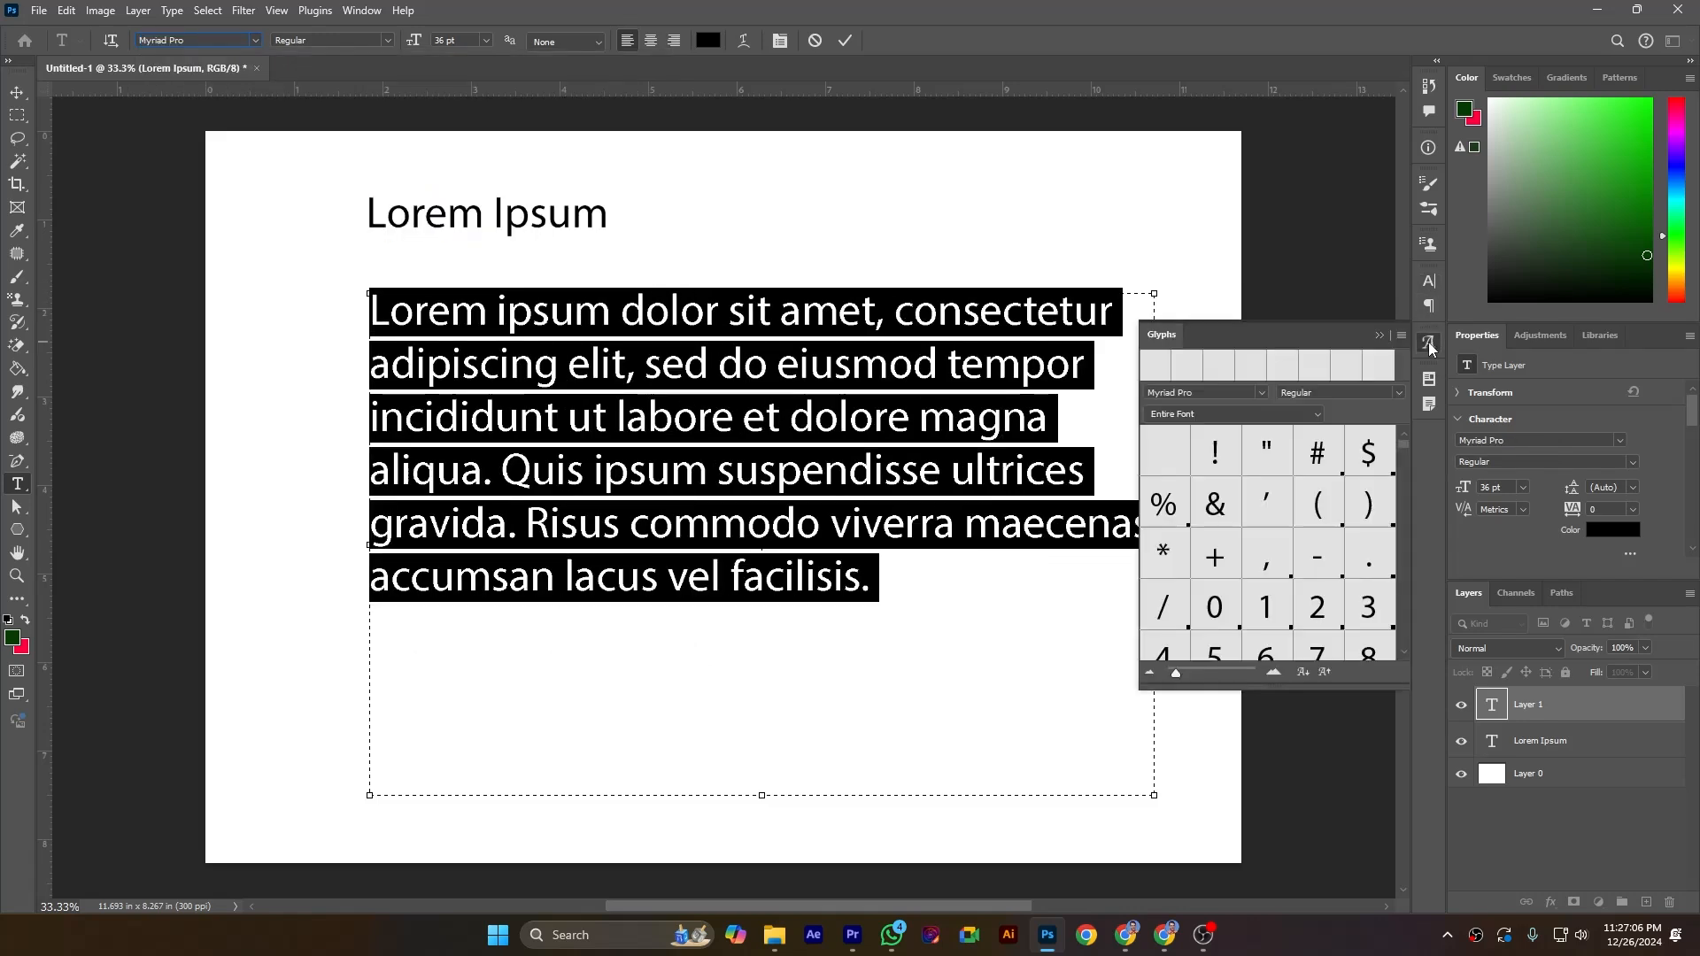
click(1430, 344)
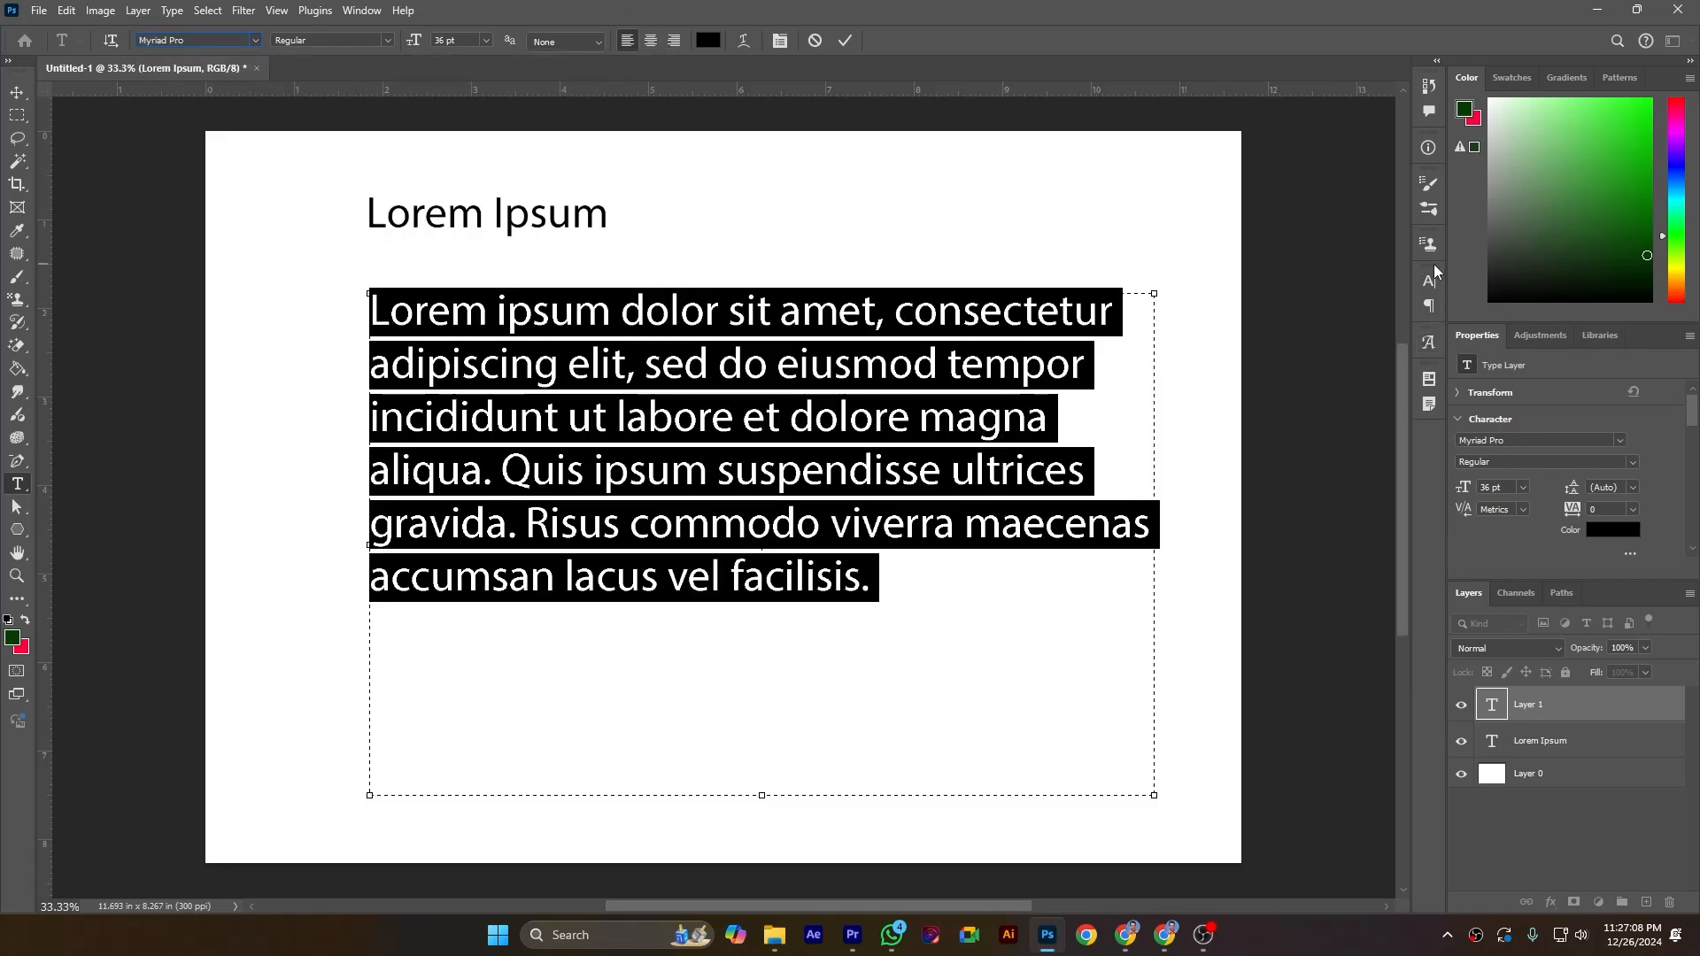
click(779, 40)
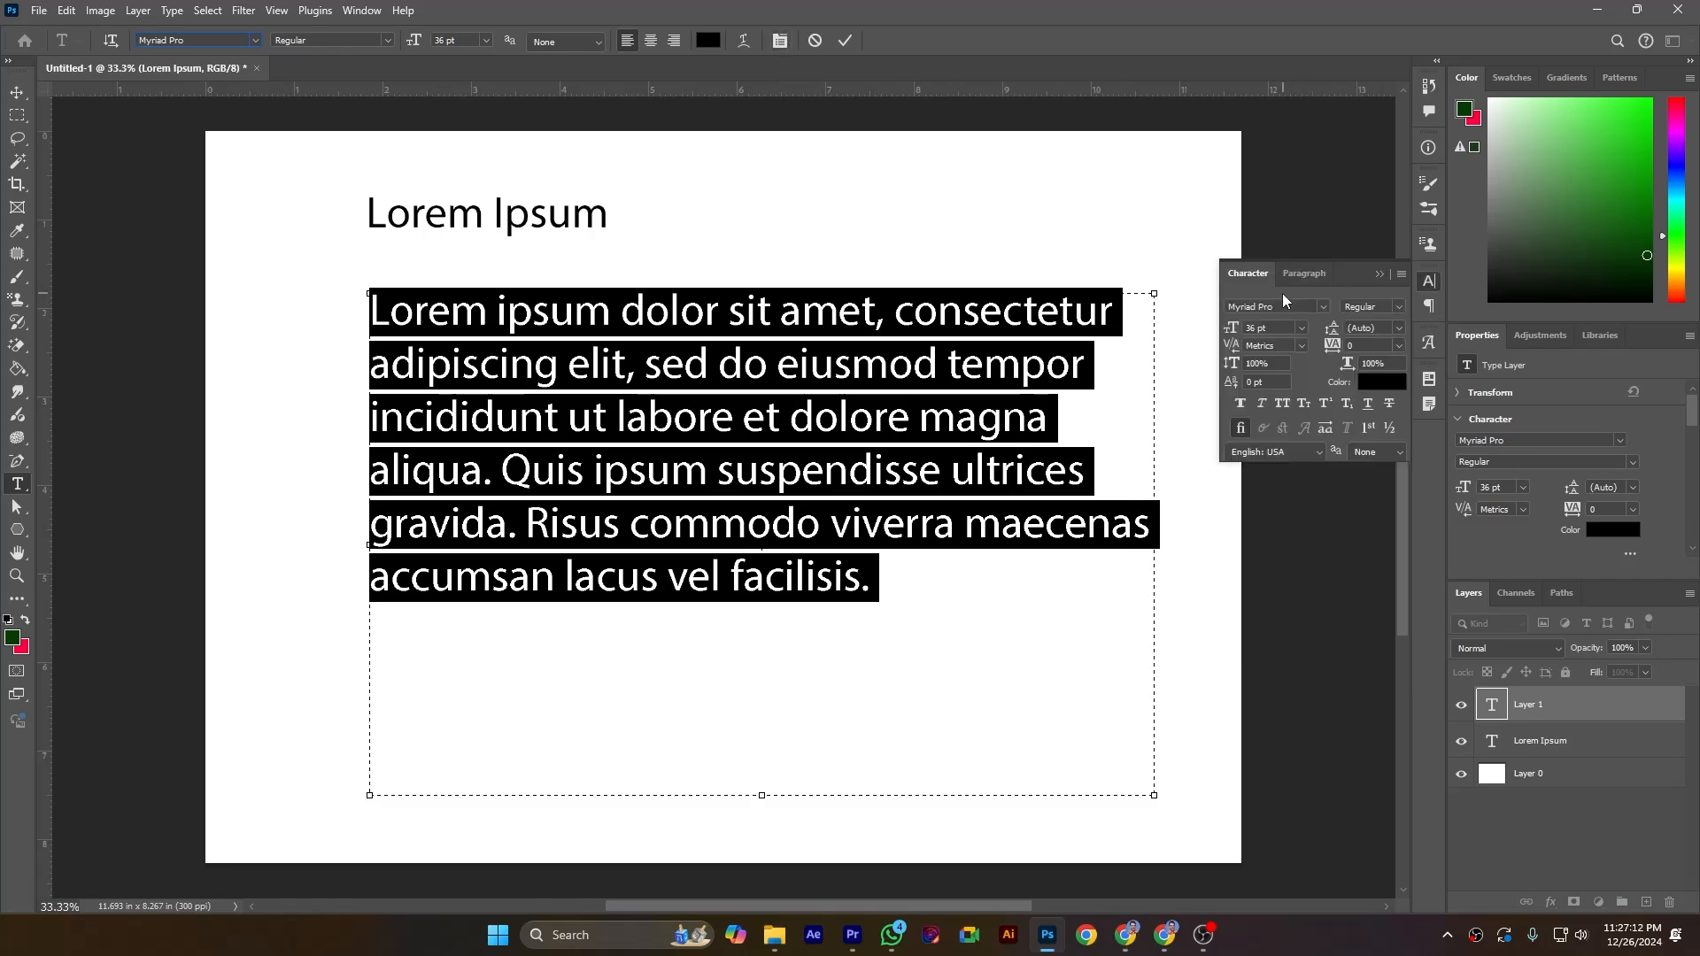
click(1301, 278)
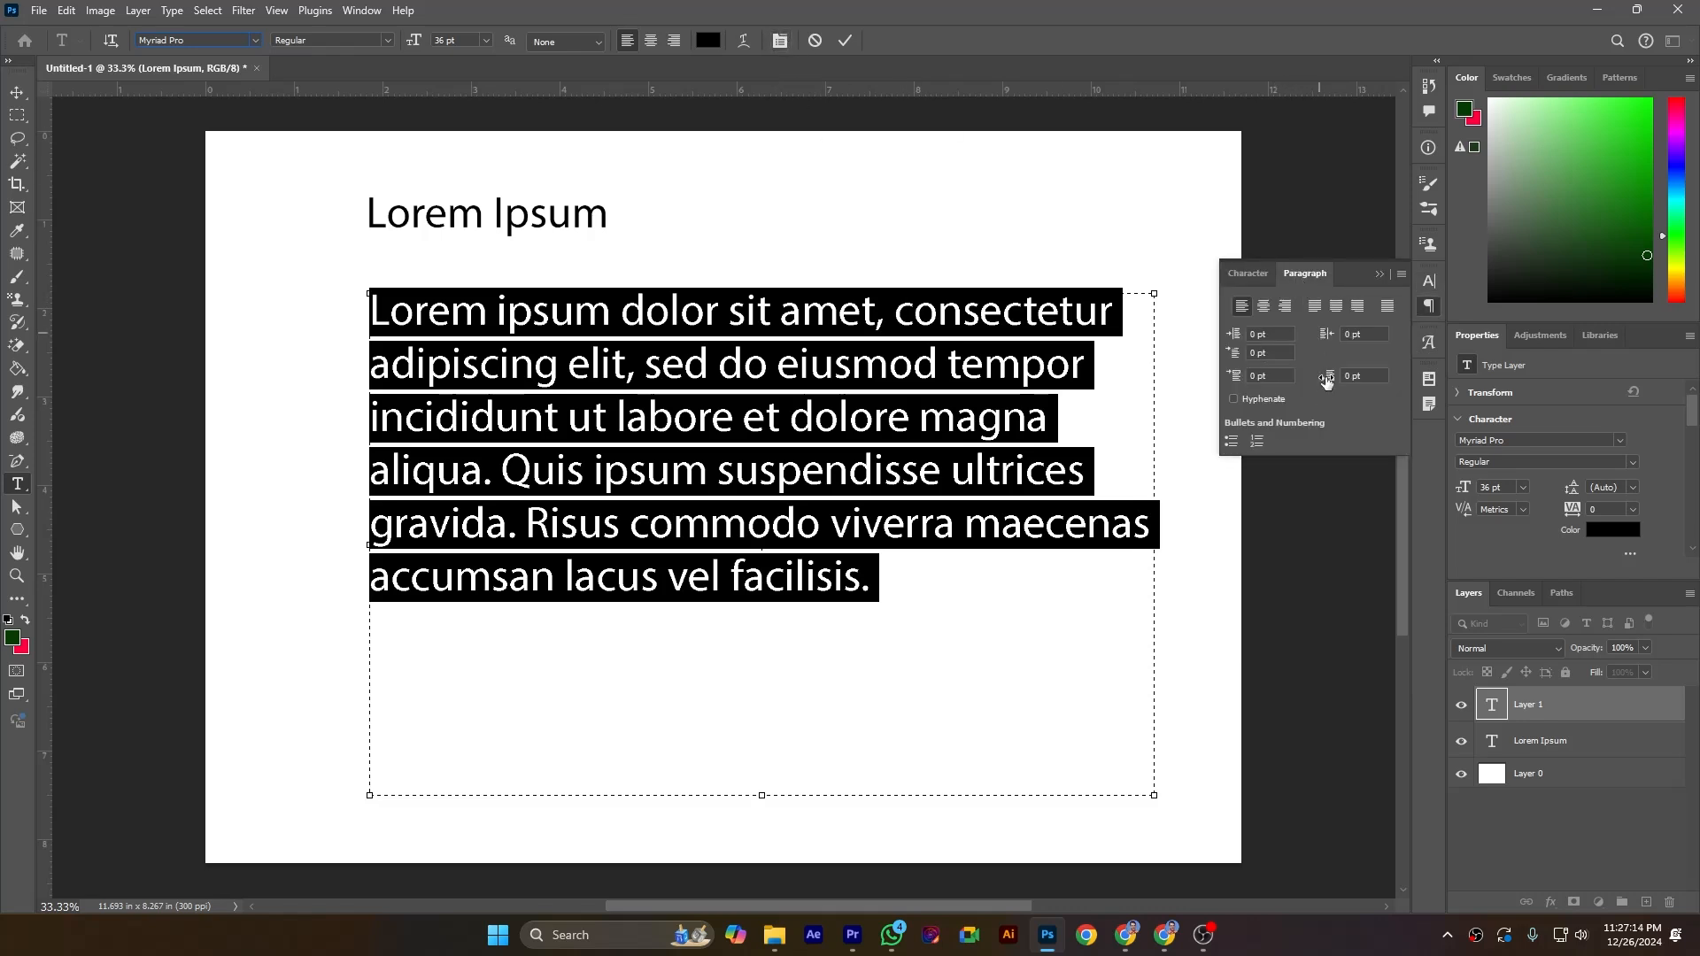
click(1252, 276)
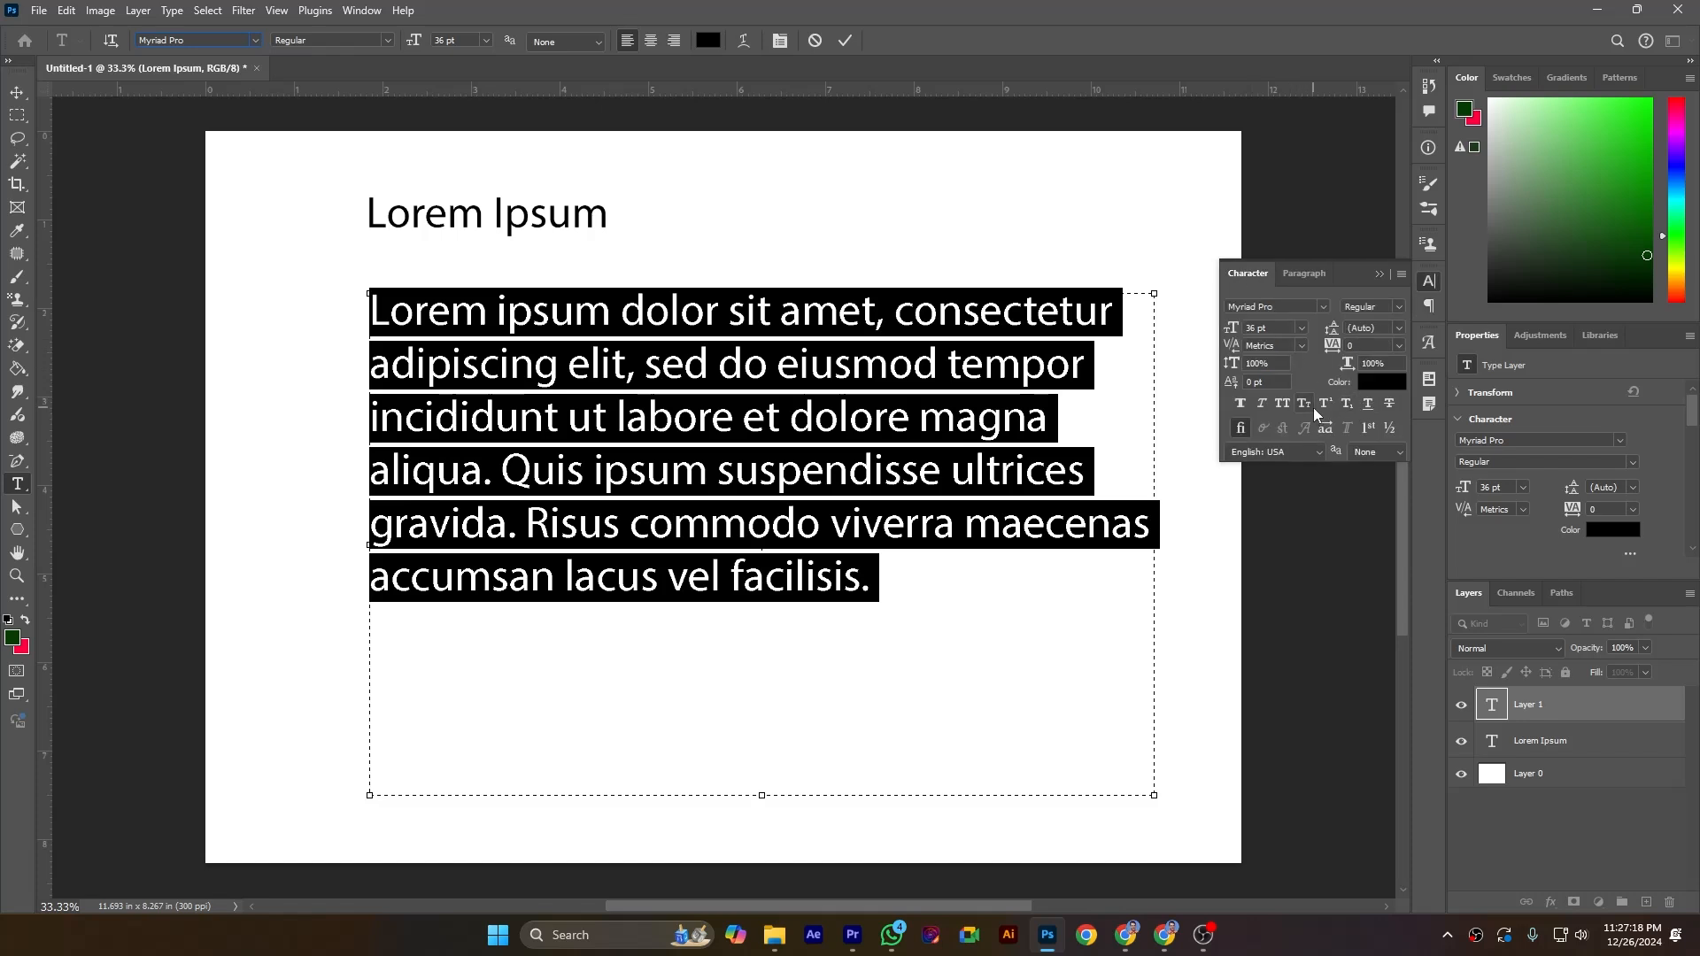
click(1377, 274)
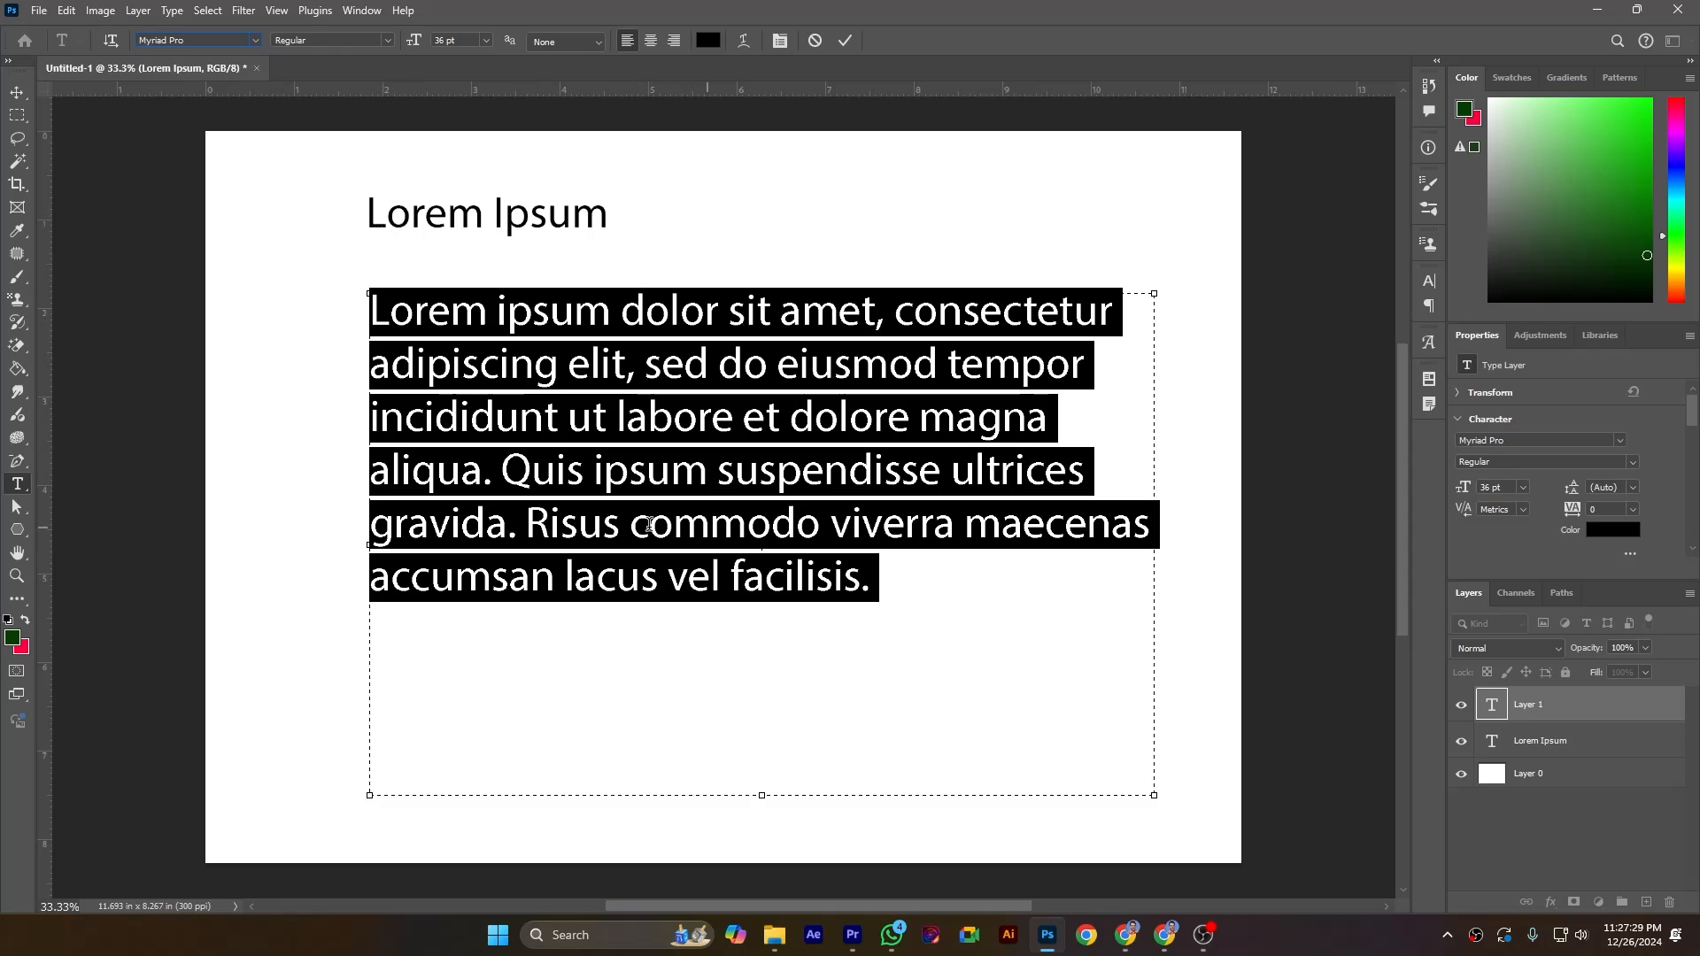
Add vertical "Lorem Ipsum" placeholder point text beside the heading and paragraph with the Vertical Type tool
right_click(29, 493)
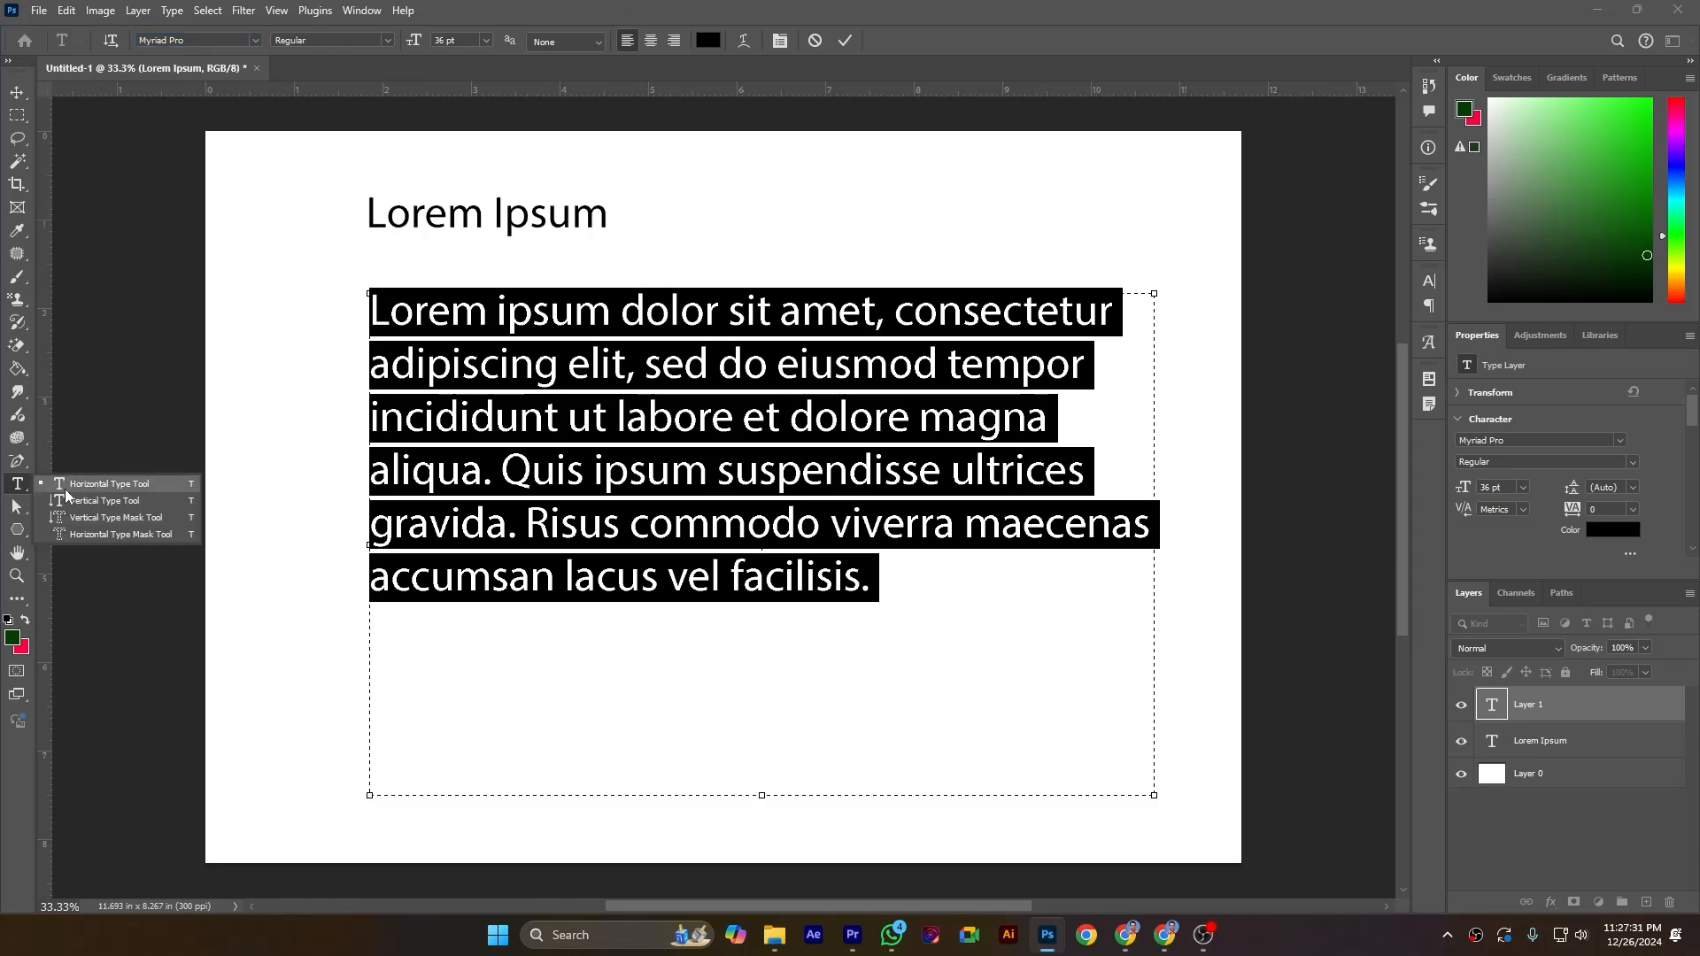
click(79, 500)
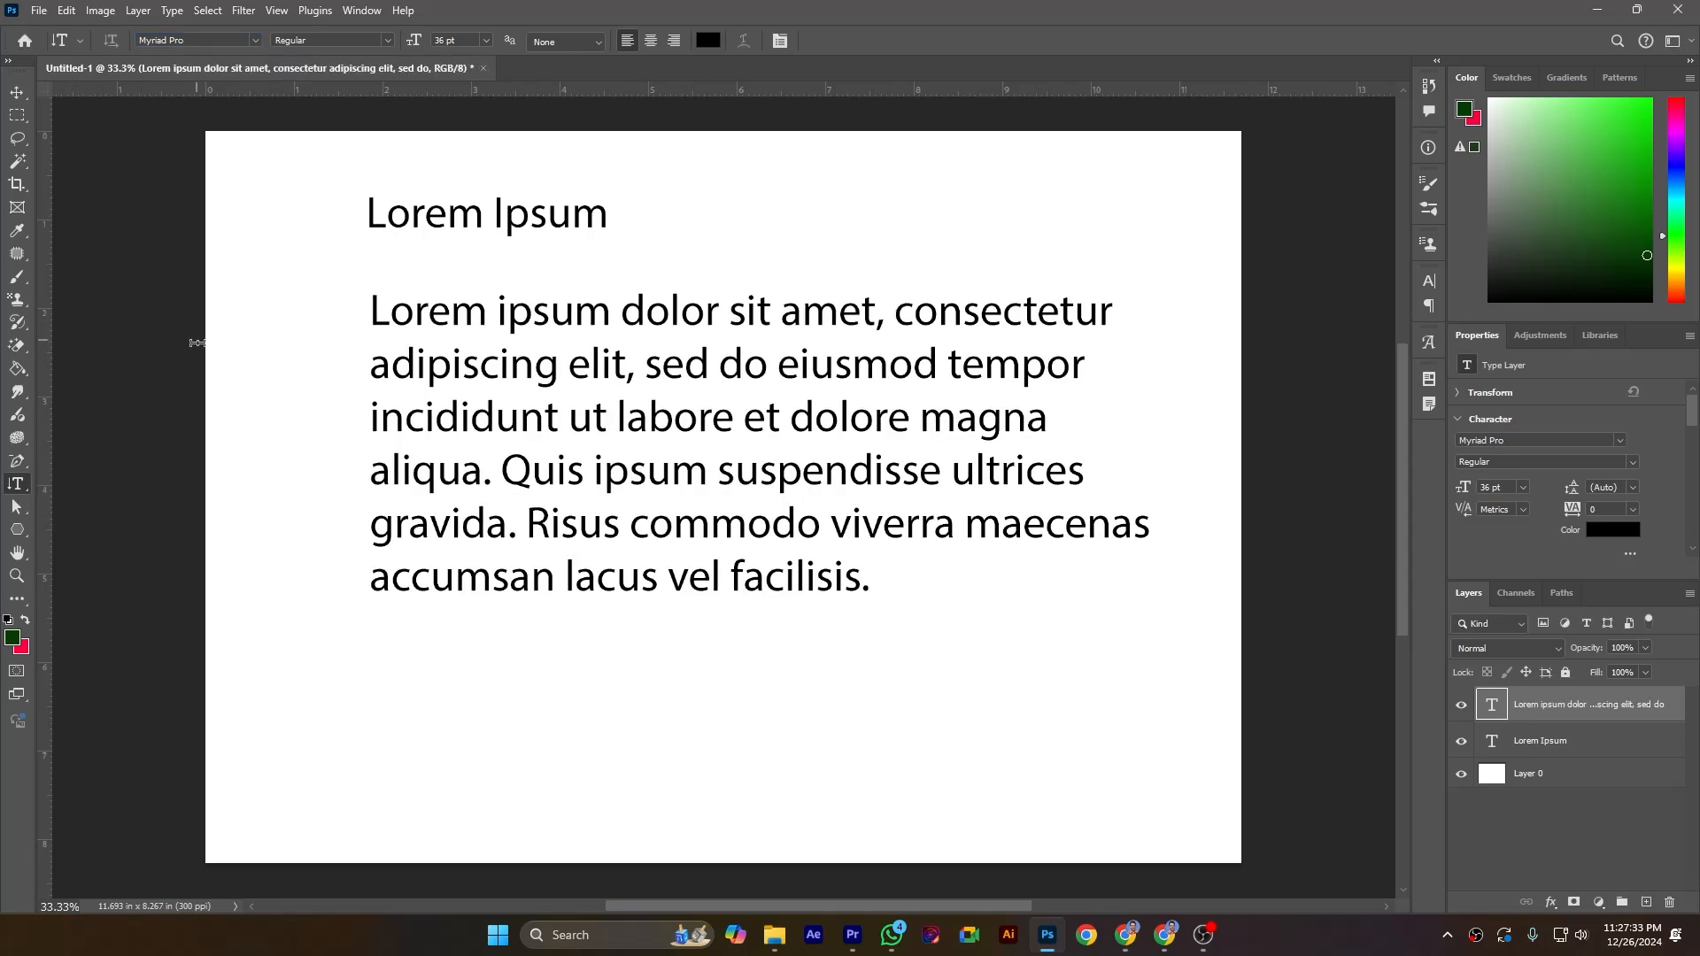
click(274, 208)
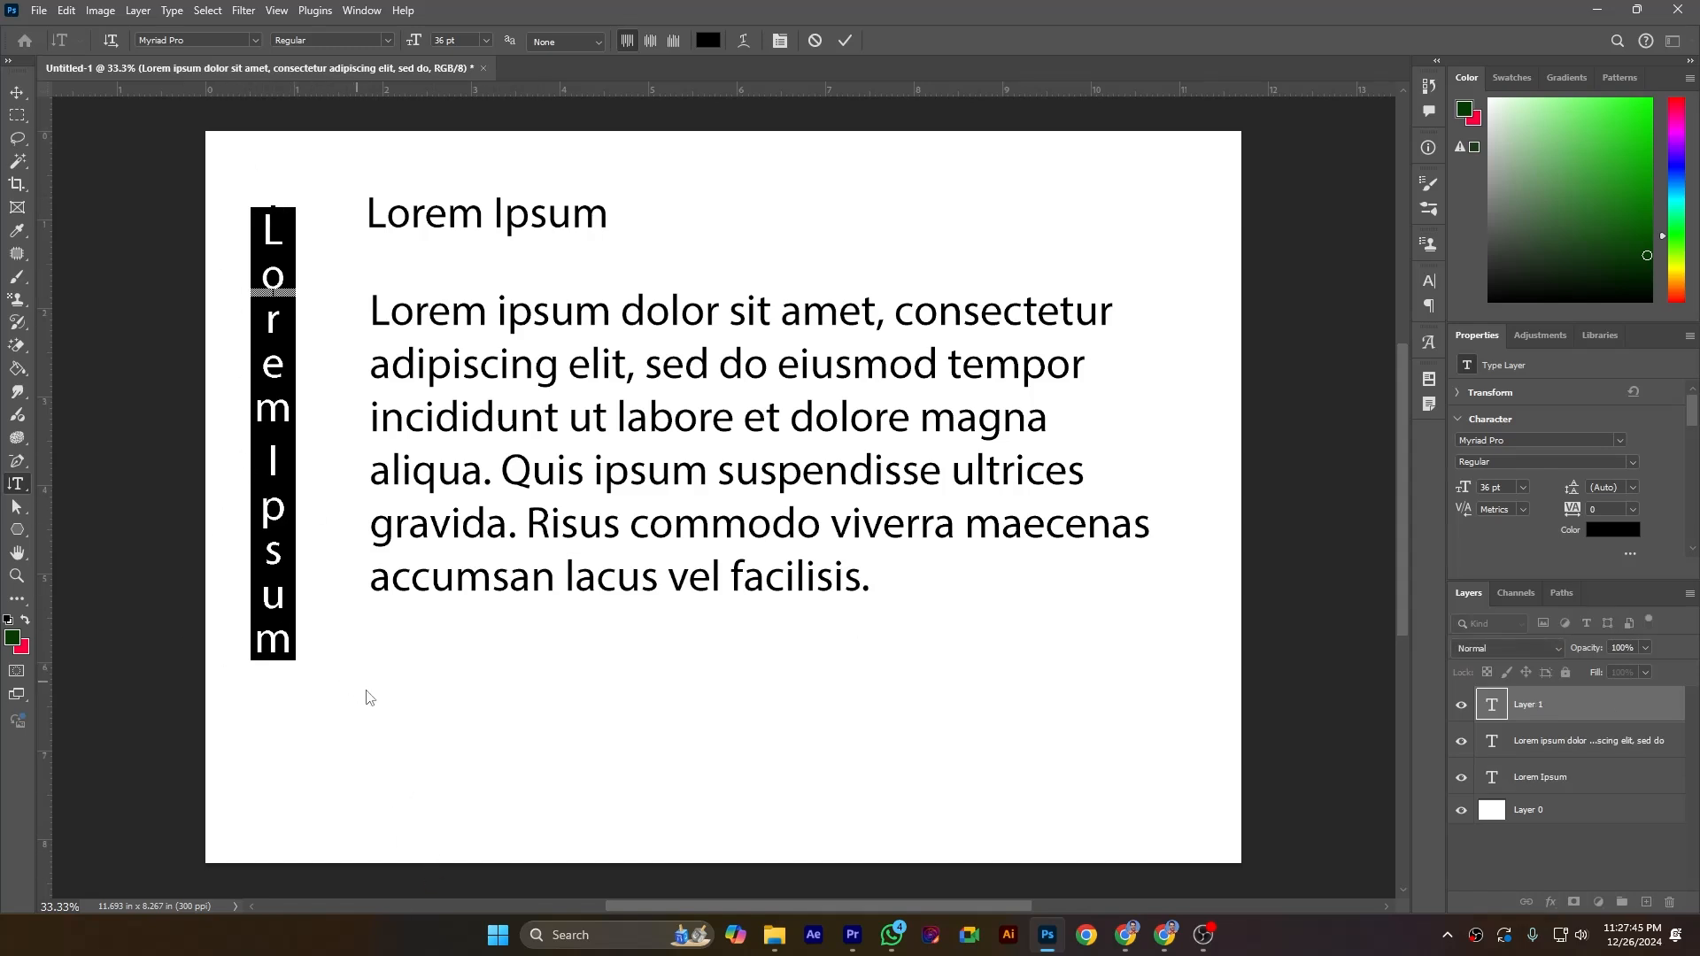
click(453, 706)
Draw a vertical paragraph text box with placeholder text below the right part of the horizontal paragraph
drag(748, 638, 1127, 777)
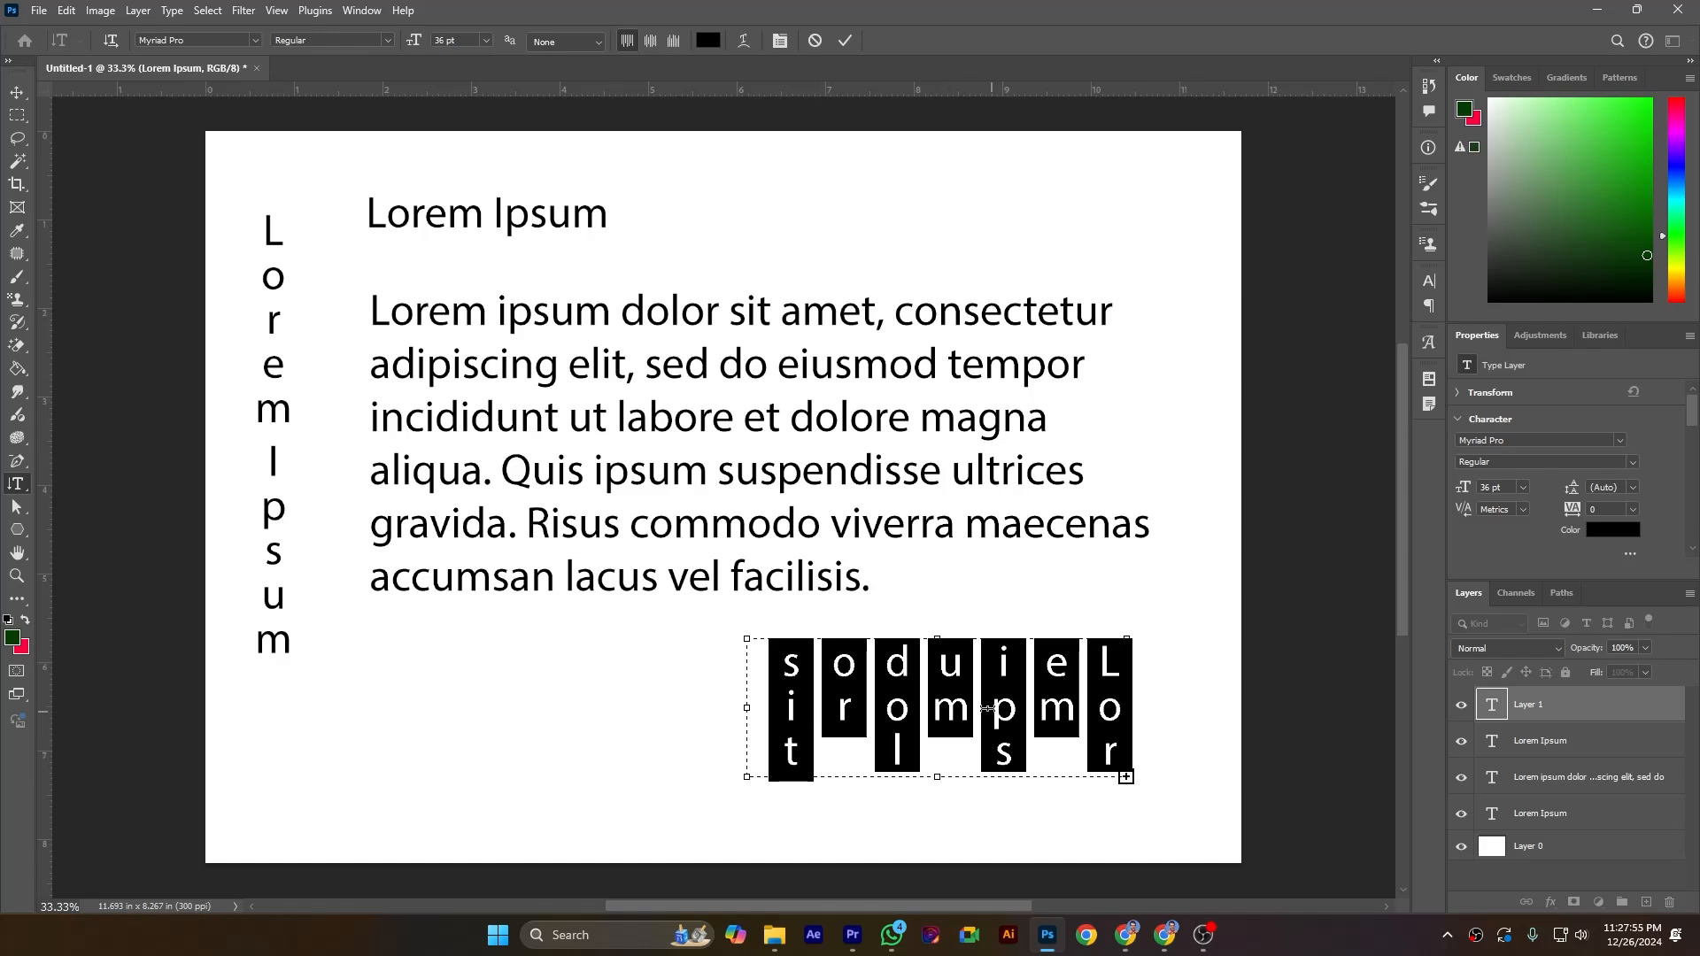
right_click(914, 663)
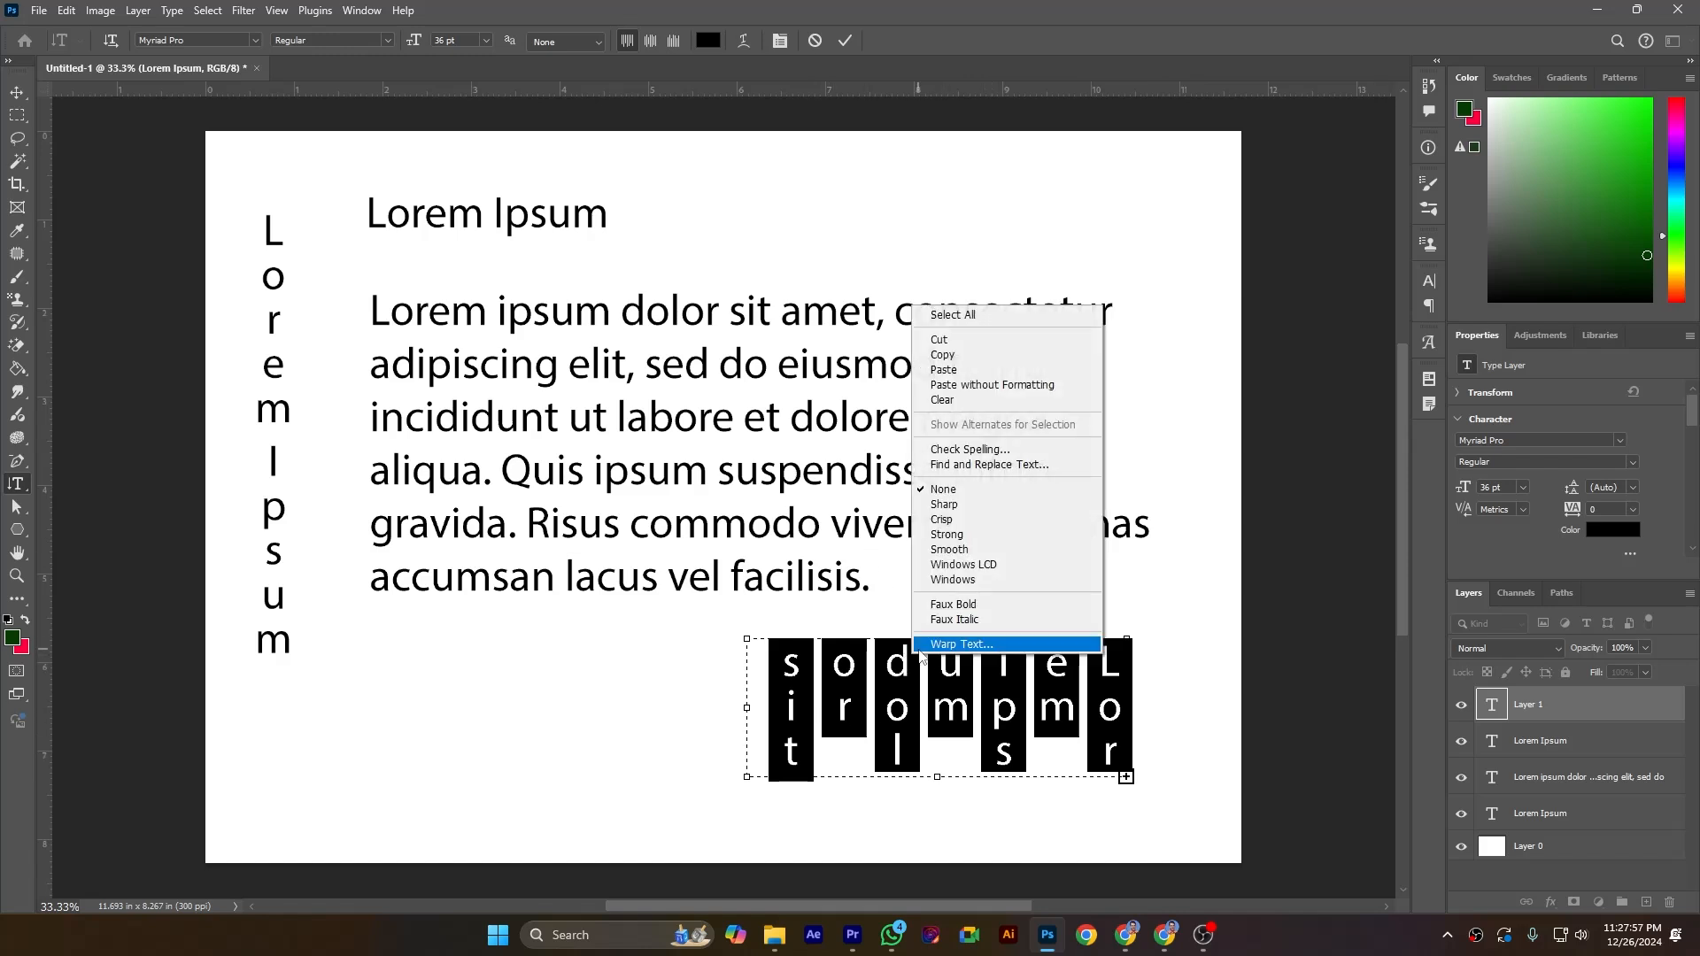
click(744, 409)
click(501, 732)
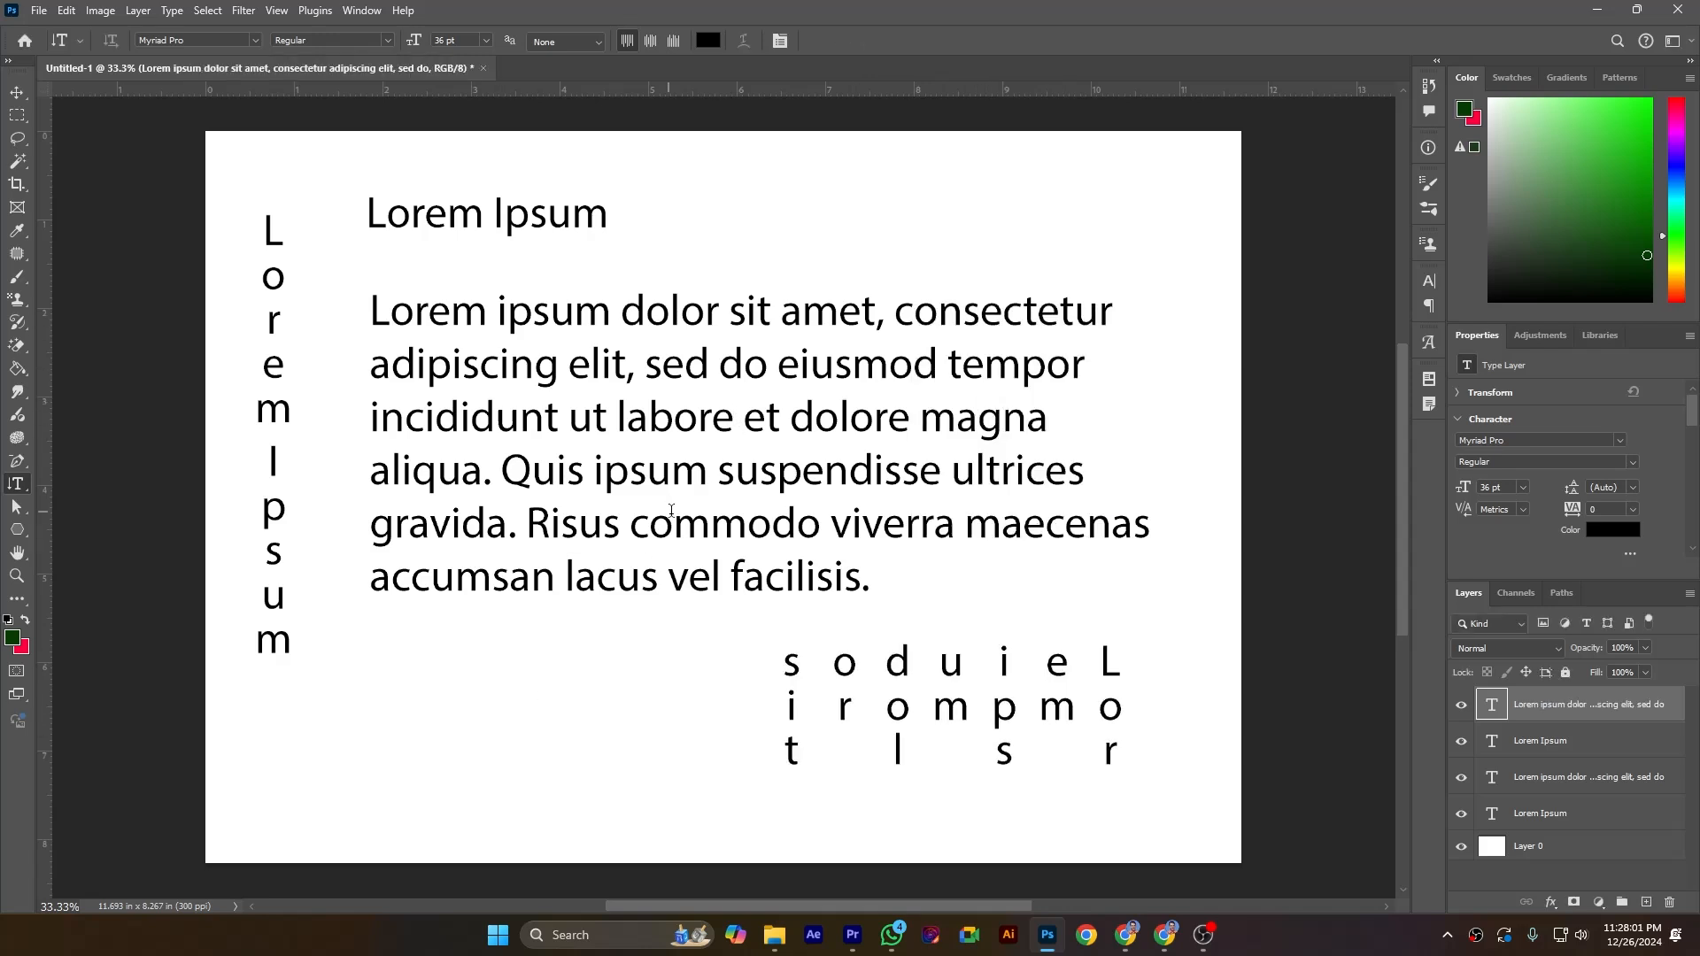
Reopen the vertical paragraph text for editing, and review the type options offered for that layer
right_click(657, 369)
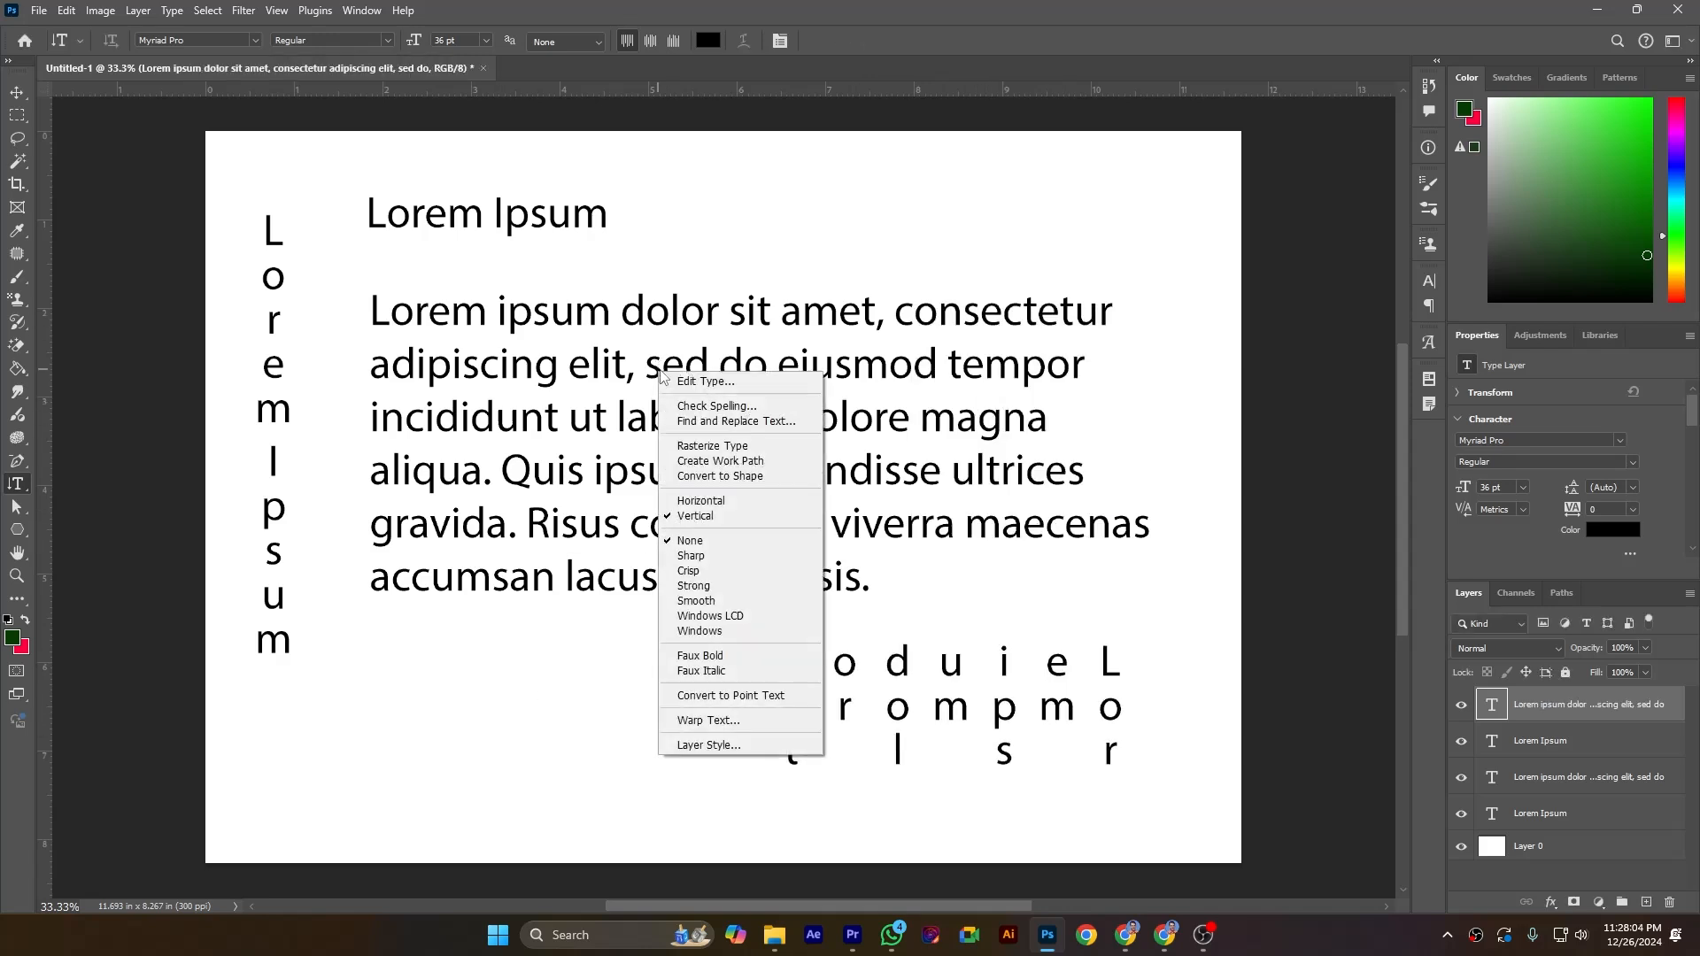
click(728, 383)
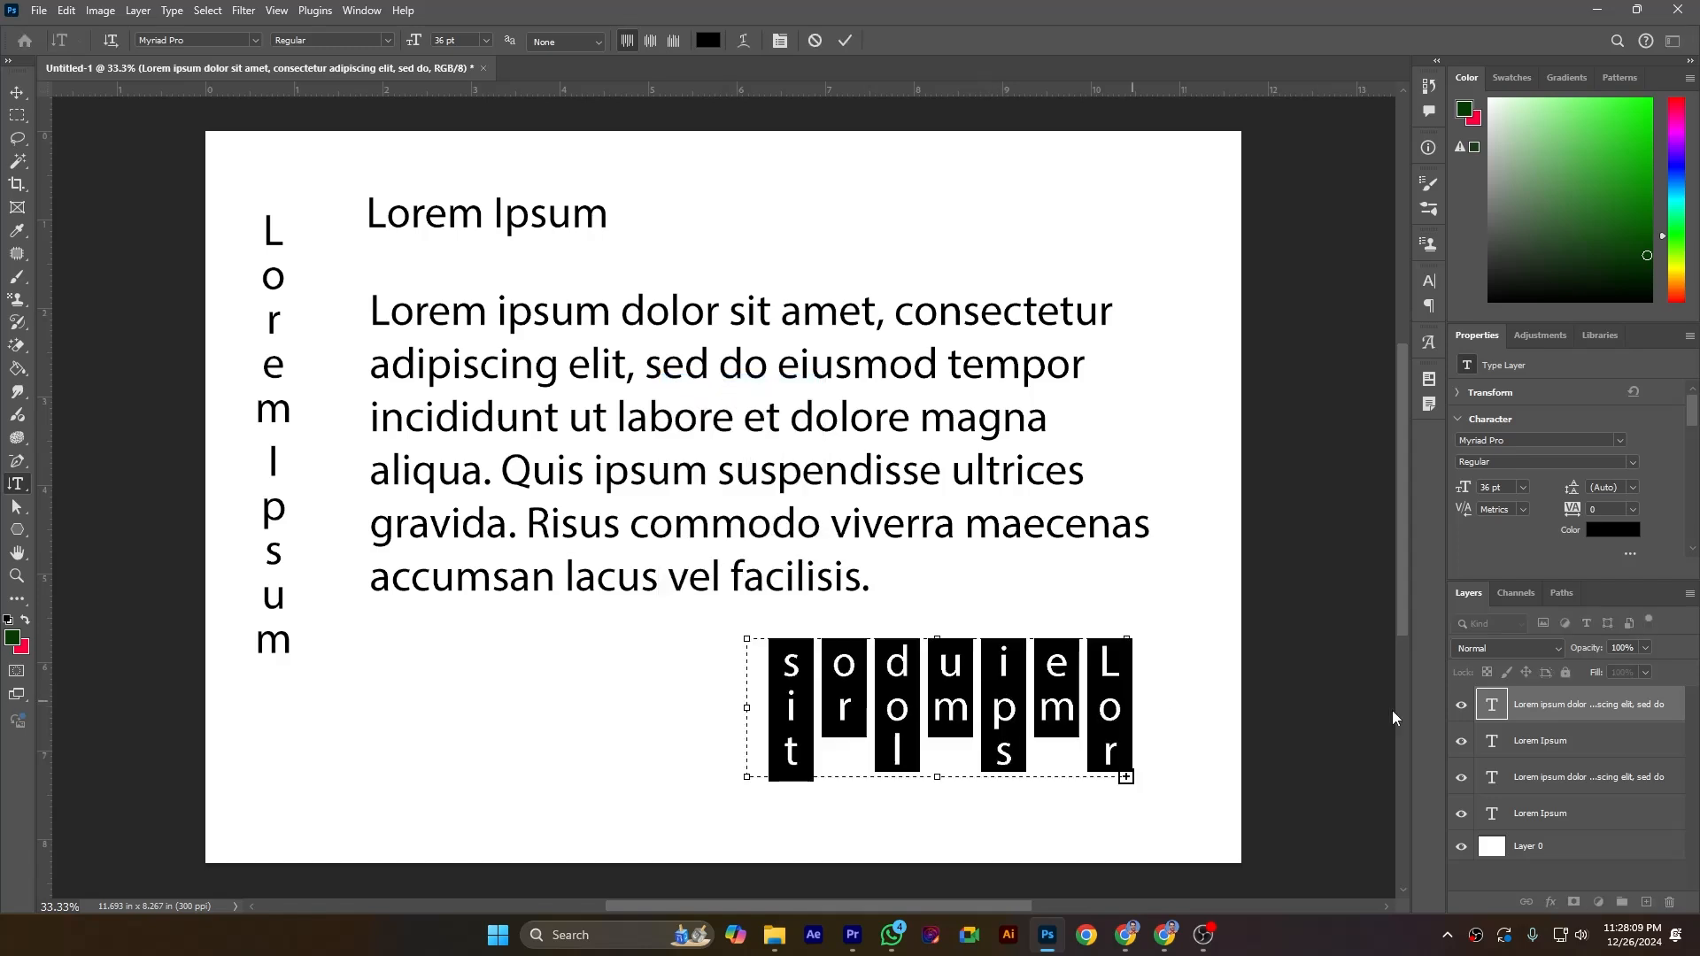
click(673, 675)
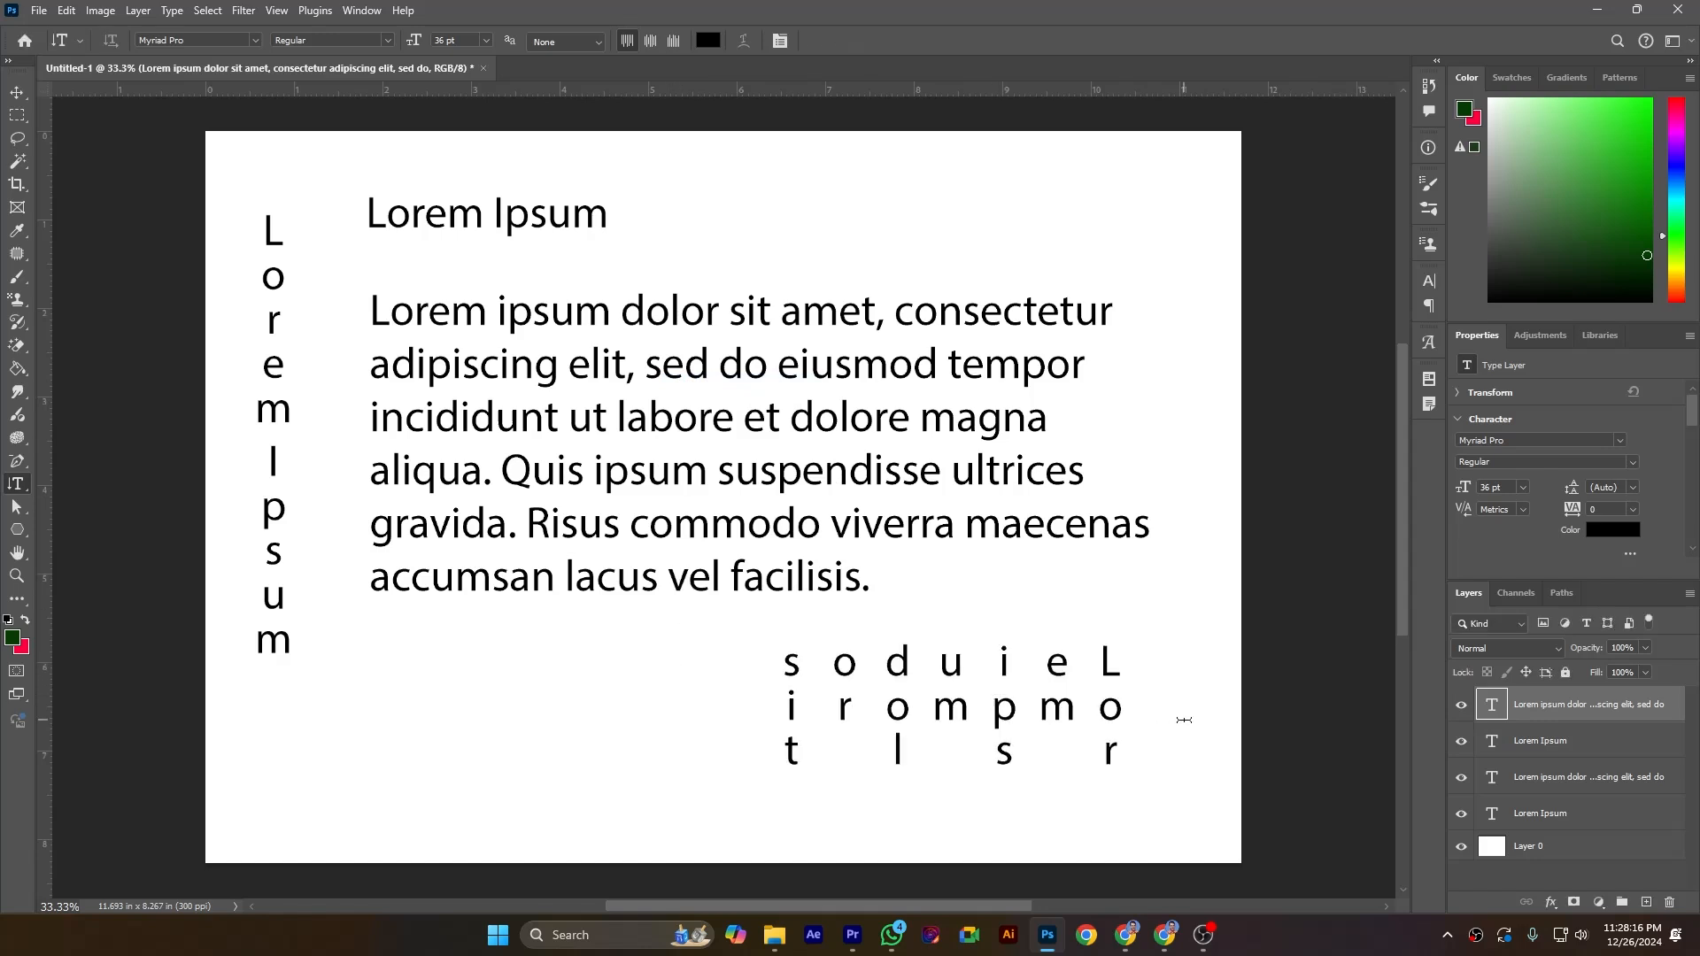
right_click(673, 379)
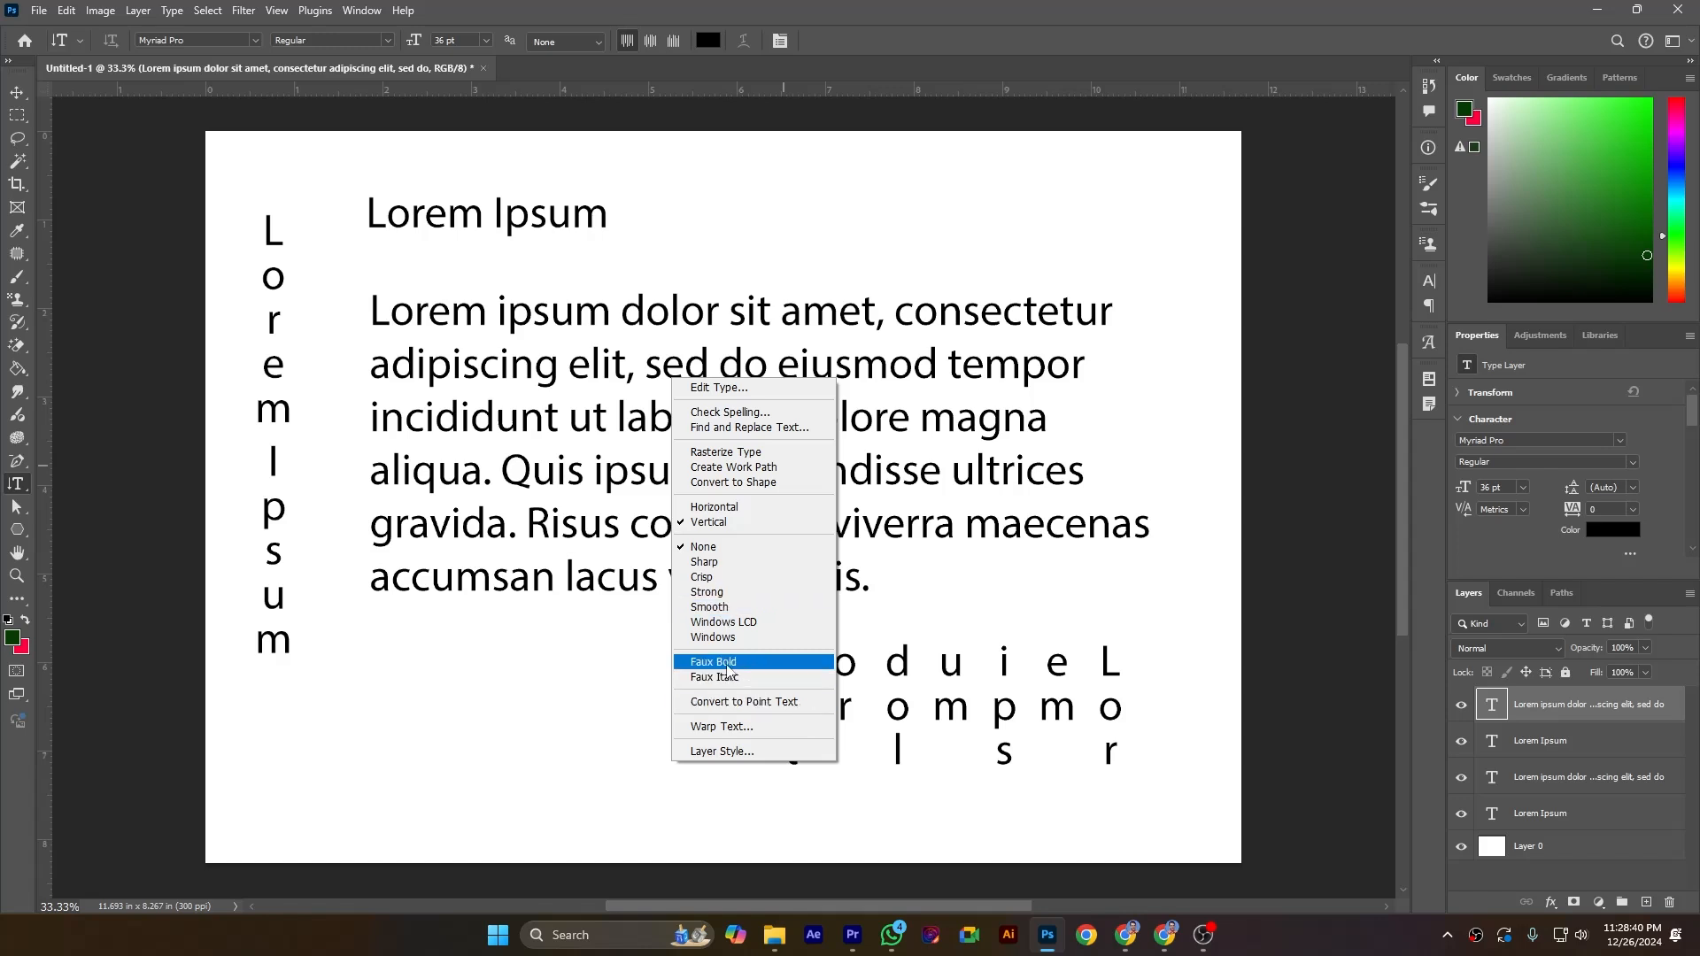
Try Faux Bold on the vertical "Lorem Ipsum" point text and switch it off again
click(1521, 740)
click(1521, 740)
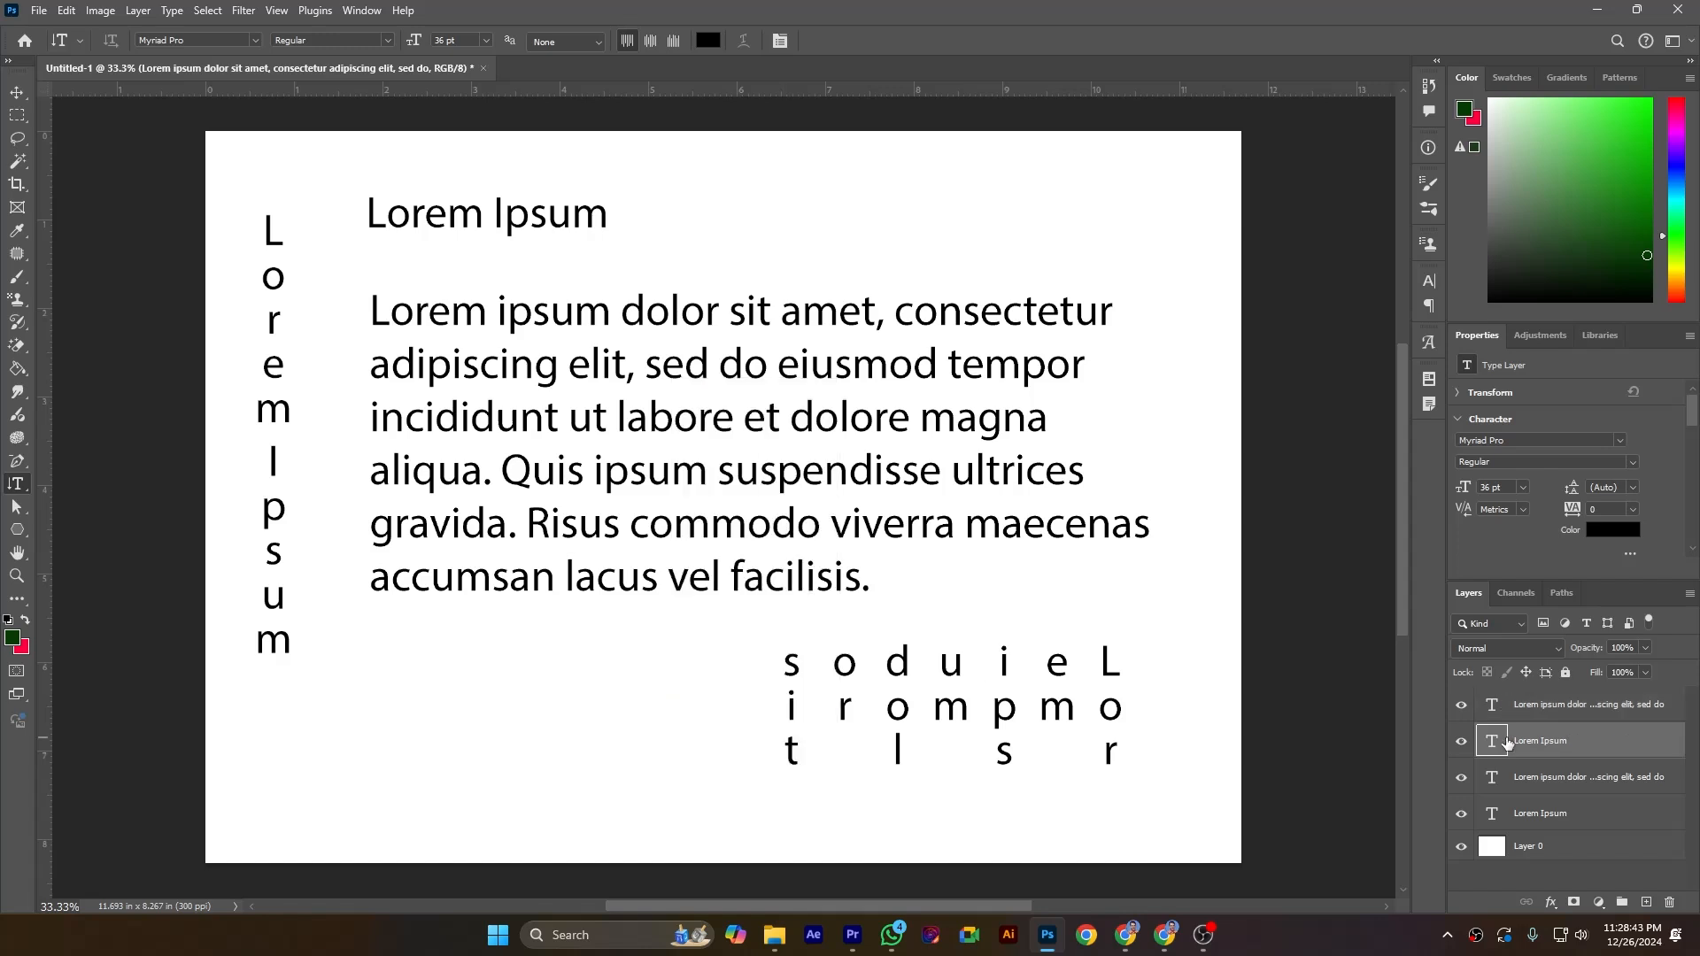
right_click(695, 409)
click(733, 699)
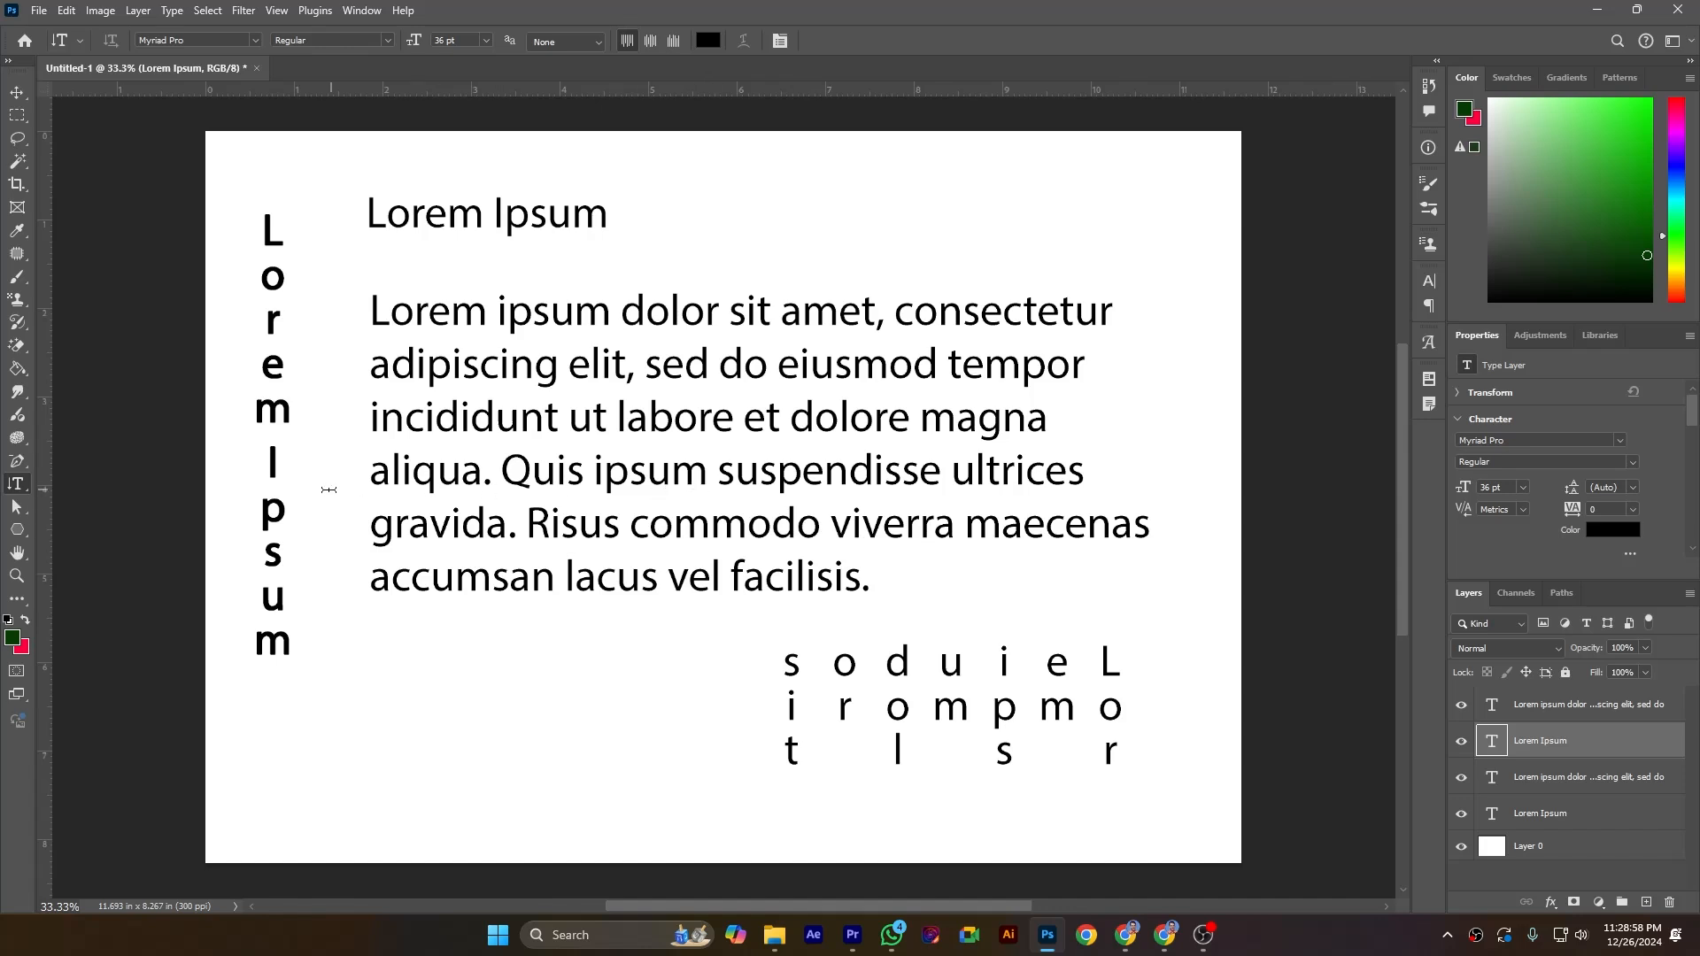
right_click(418, 476)
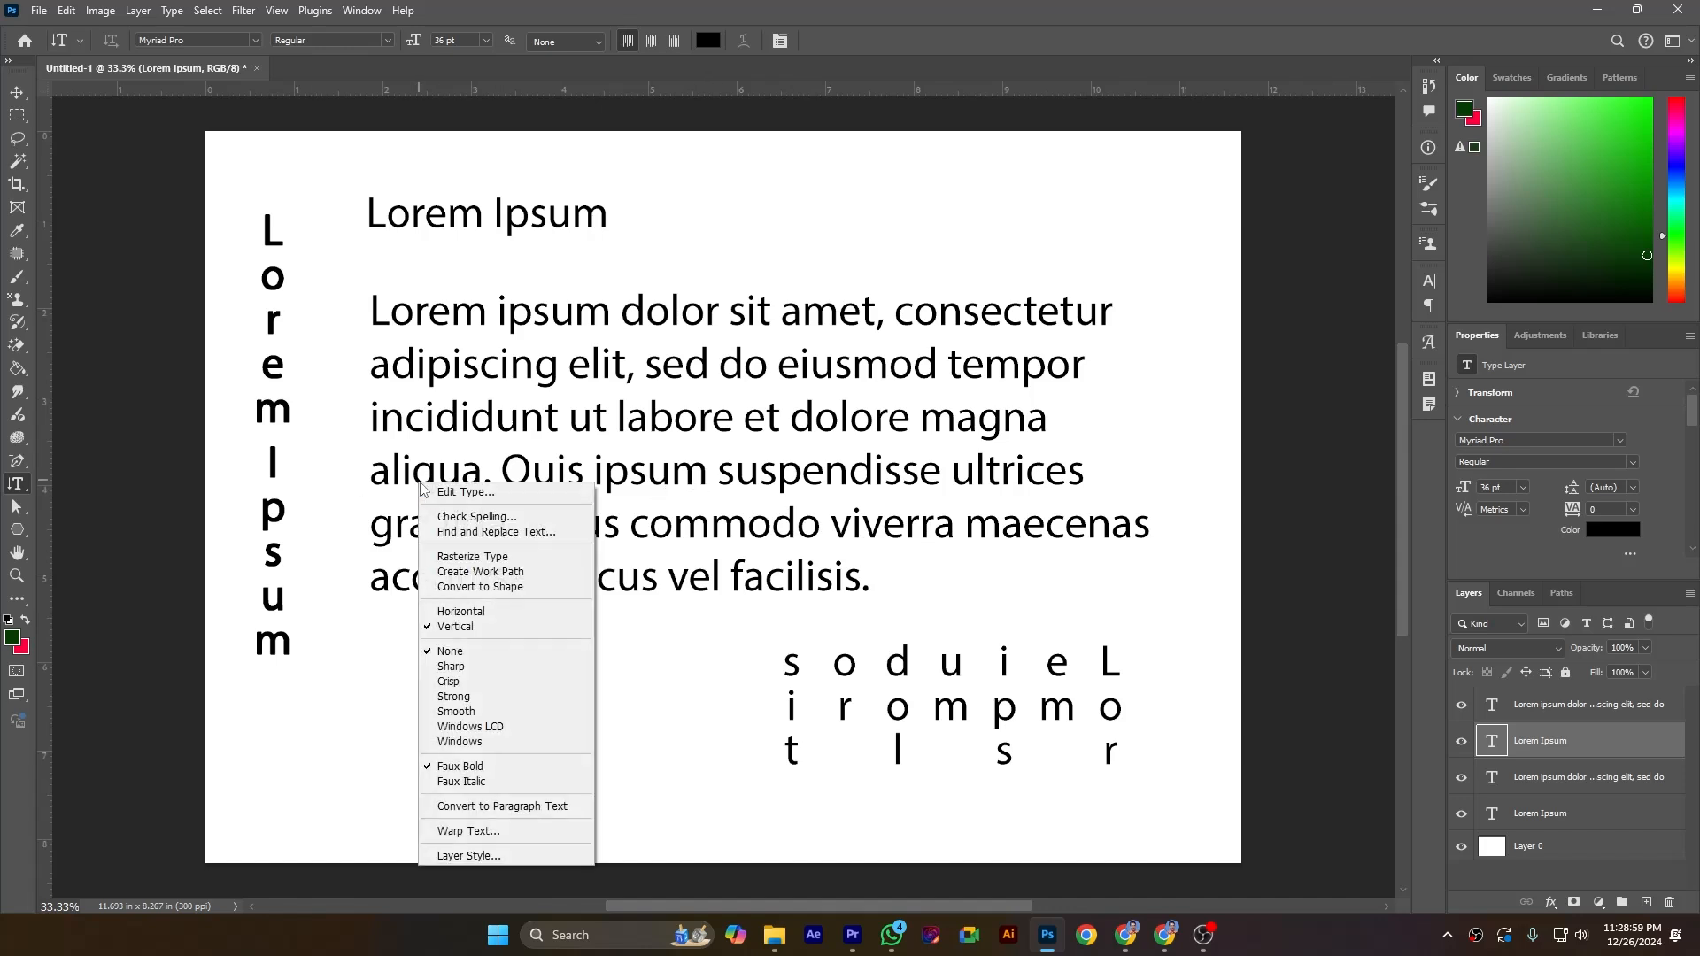
click(459, 768)
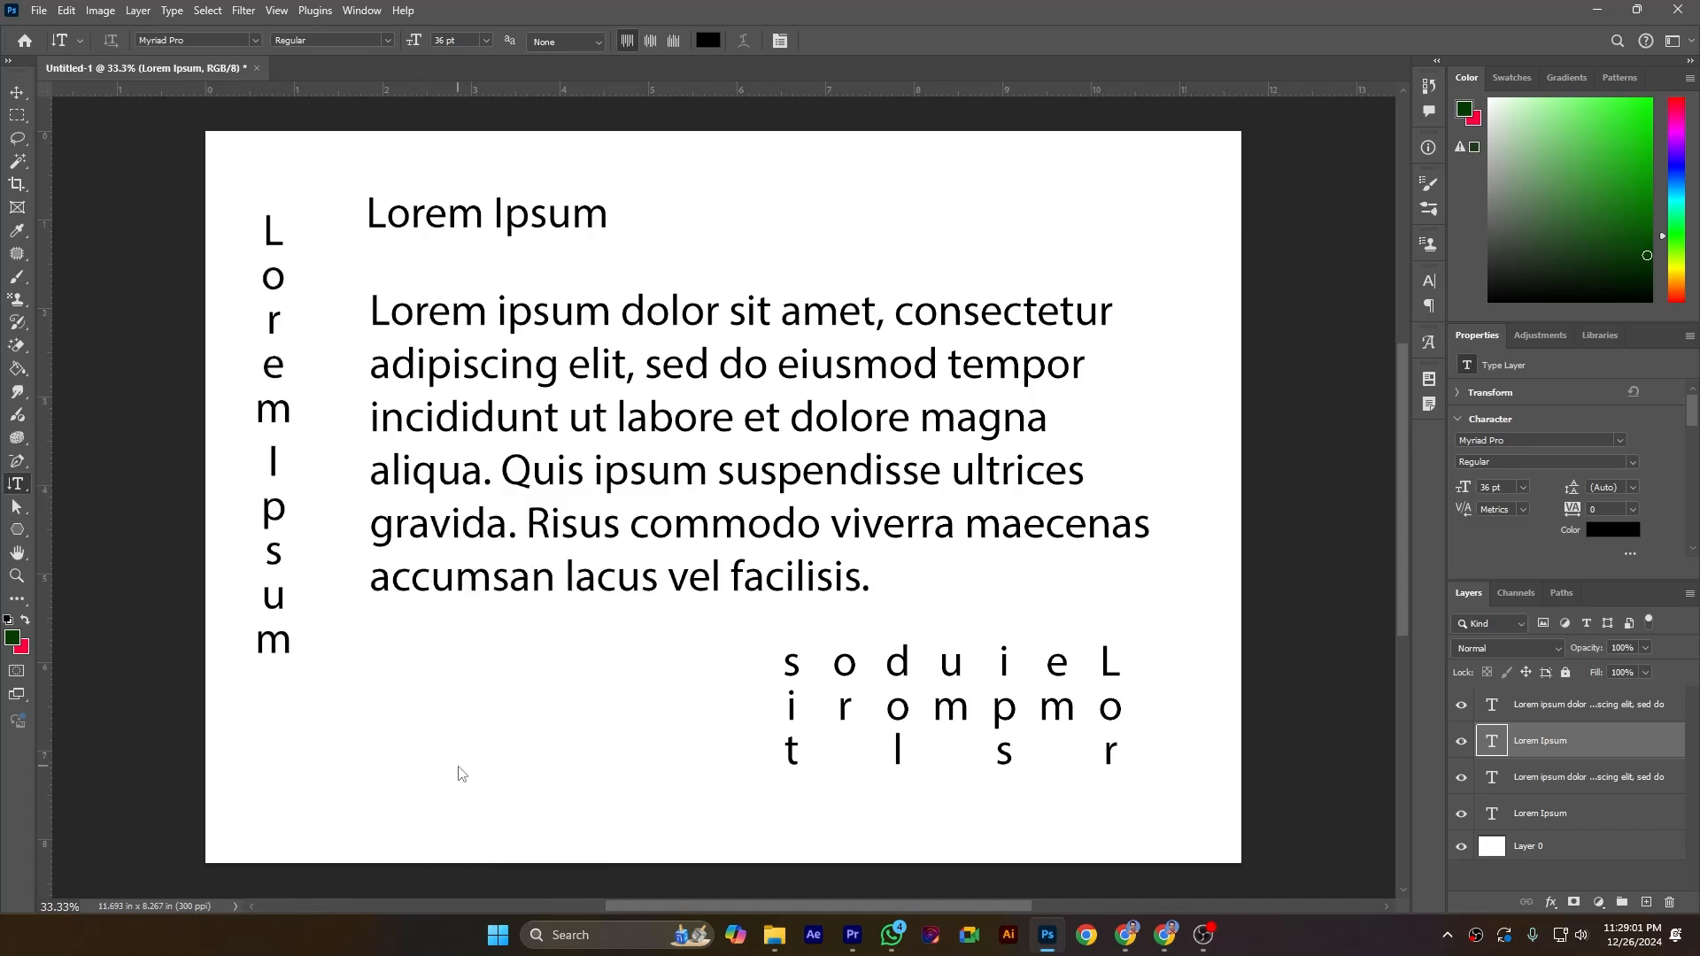
Review the Layer Style blending options and effects for the vertical "Lorem Ipsum" point text
right_click(460, 409)
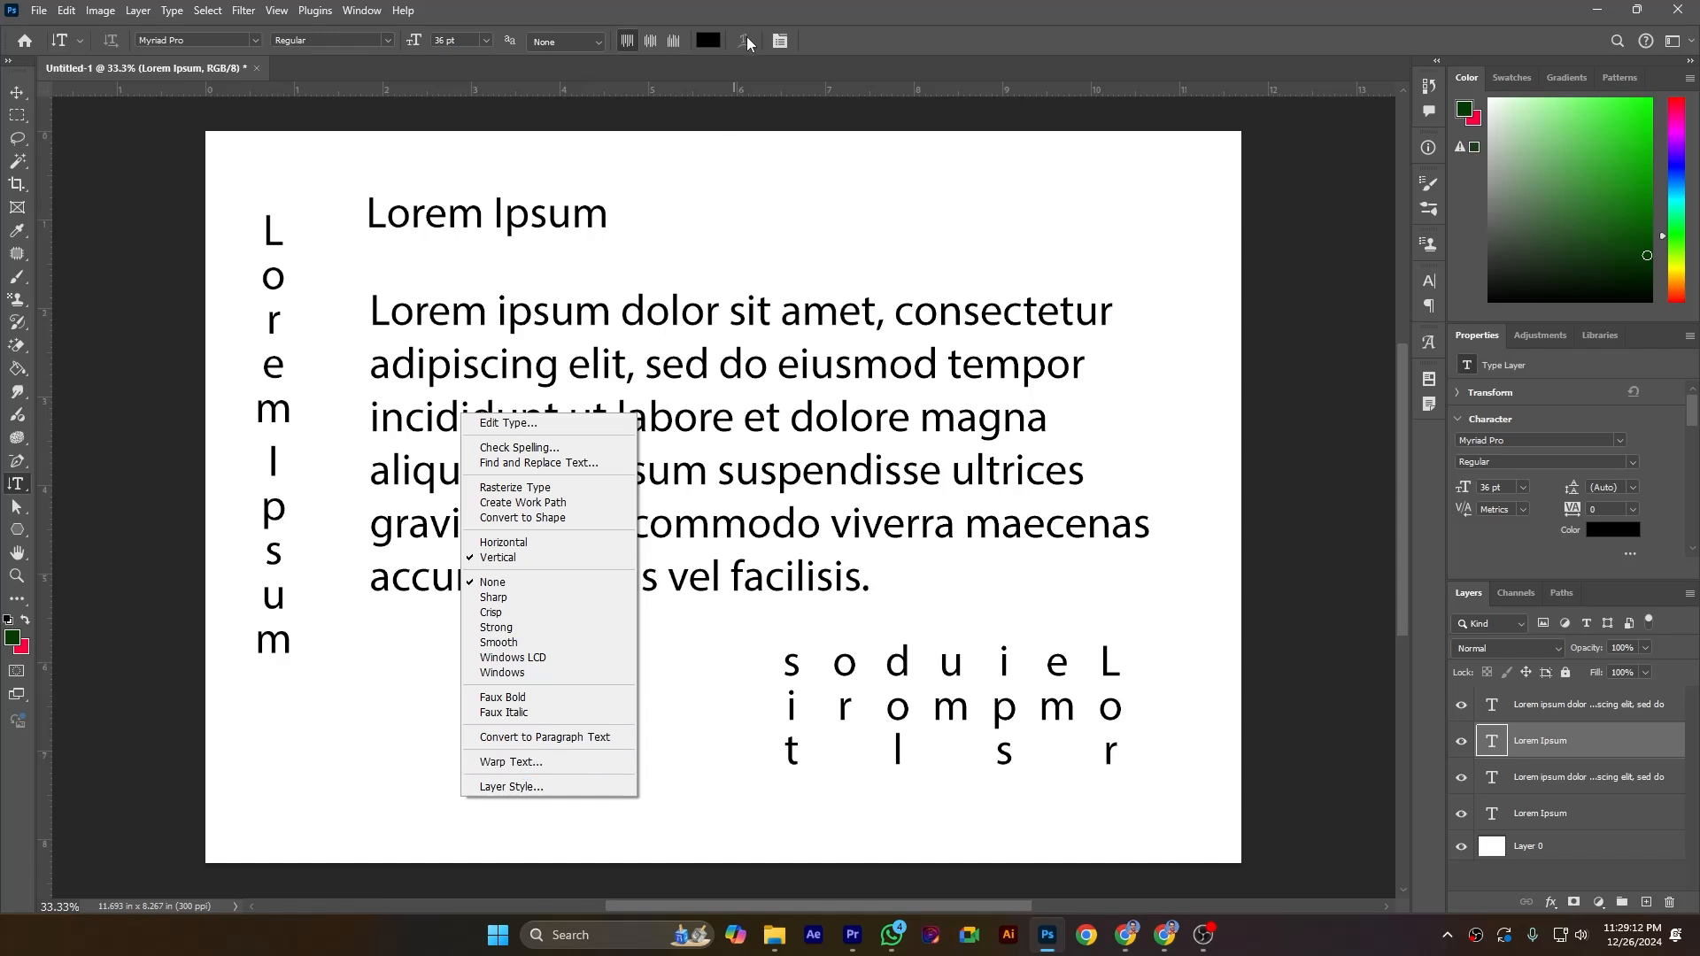
click(540, 789)
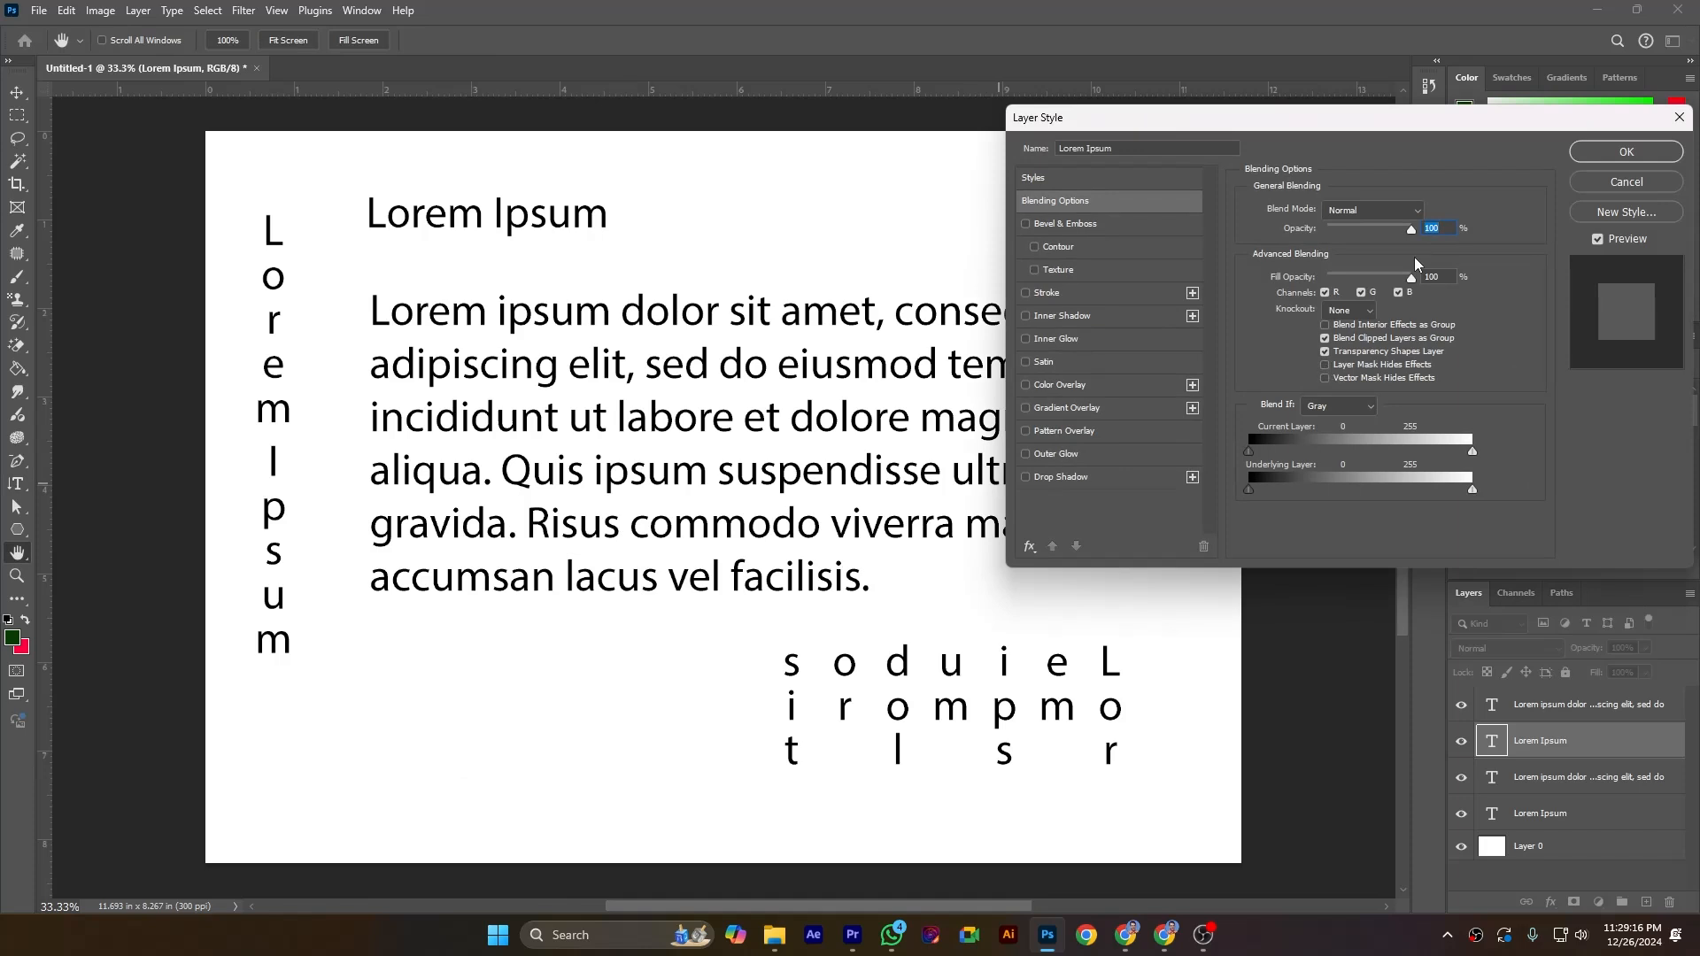
drag(1332, 119, 1120, 116)
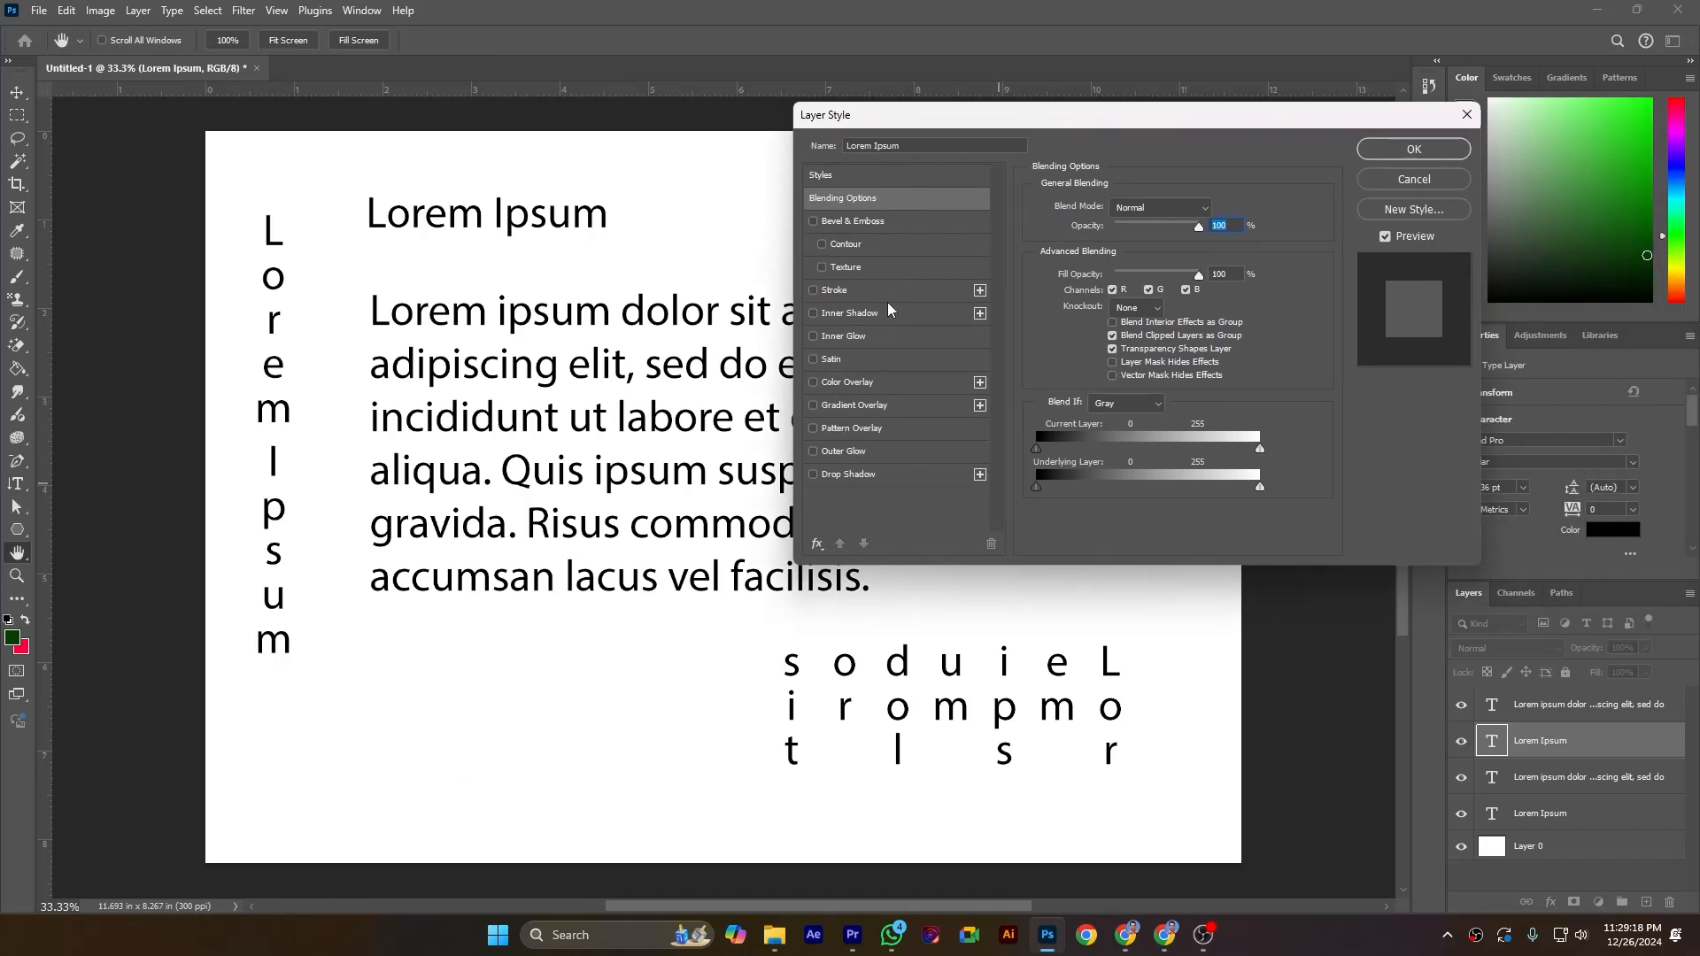
click(1414, 153)
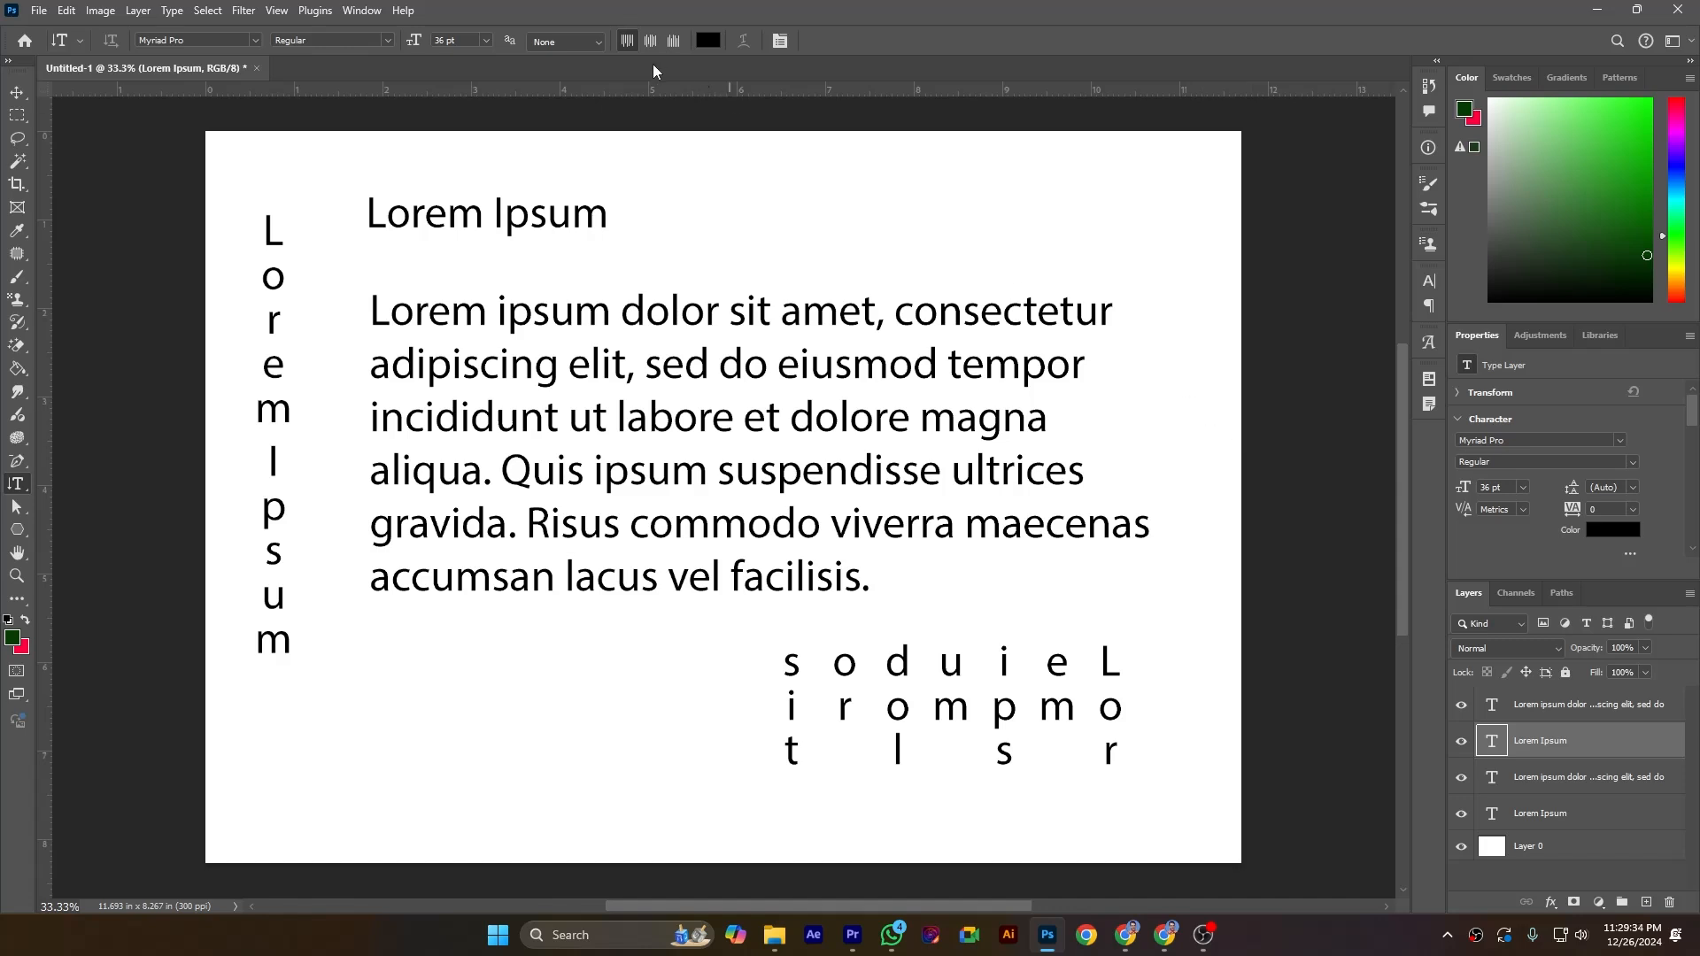
Look over the anti-aliasing methods and type commands available for the vertical "Lorem Ipsum" layer
click(593, 44)
click(590, 41)
right_click(652, 446)
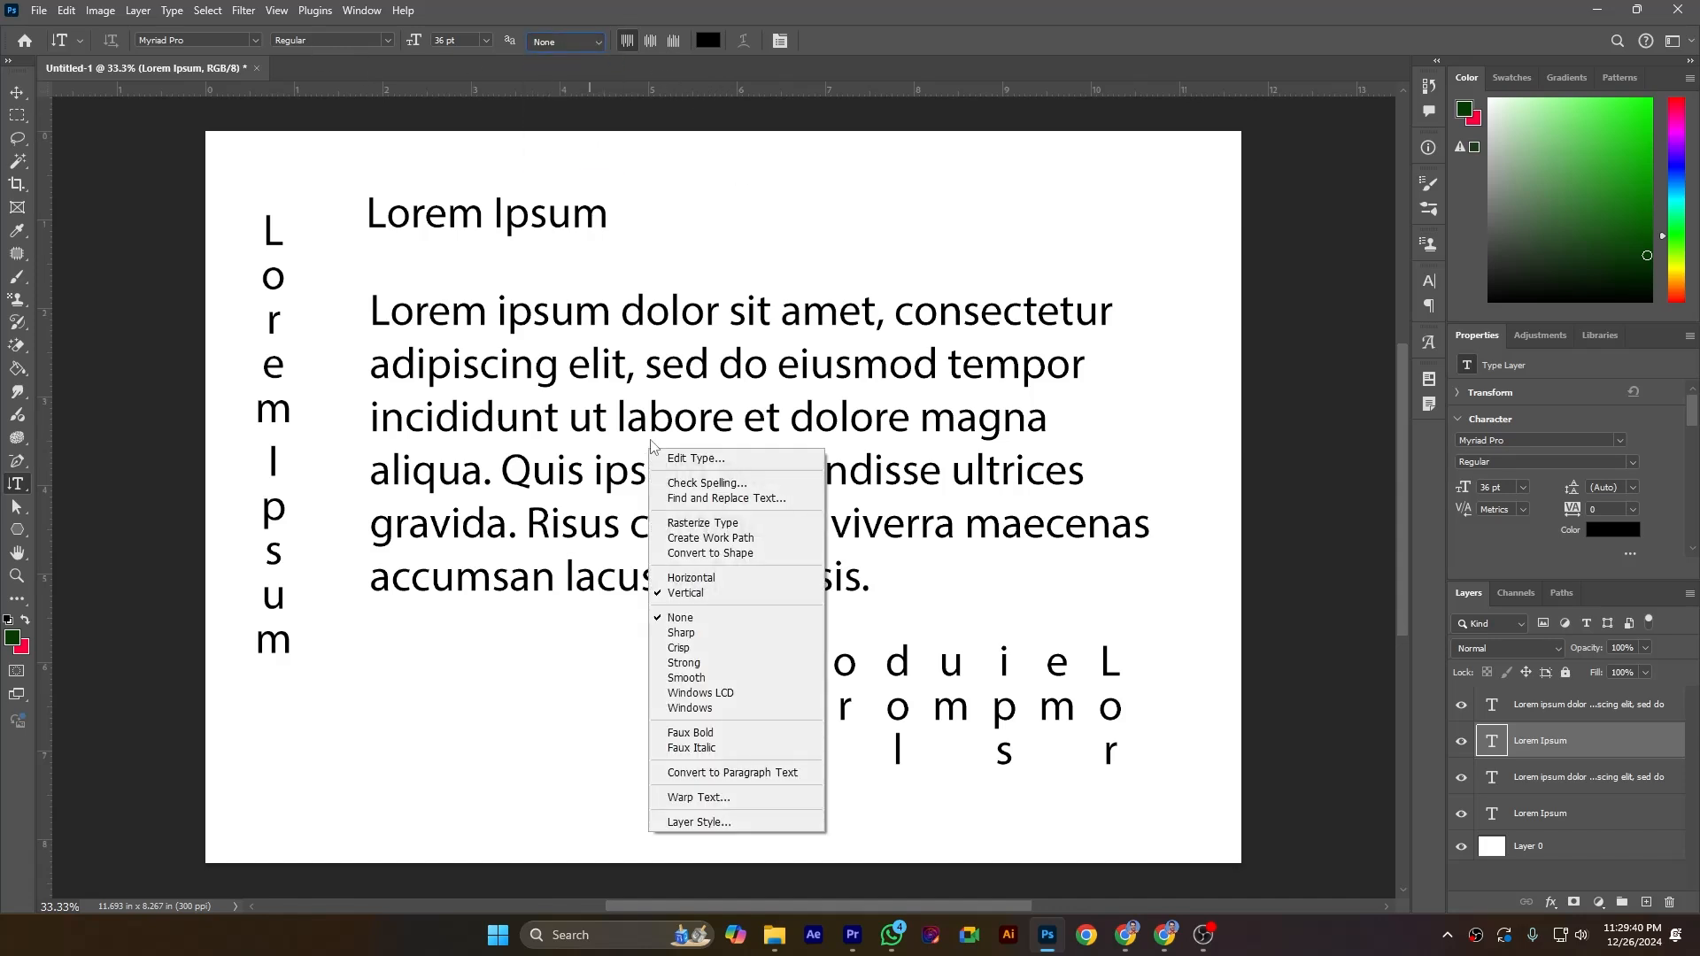
click(747, 35)
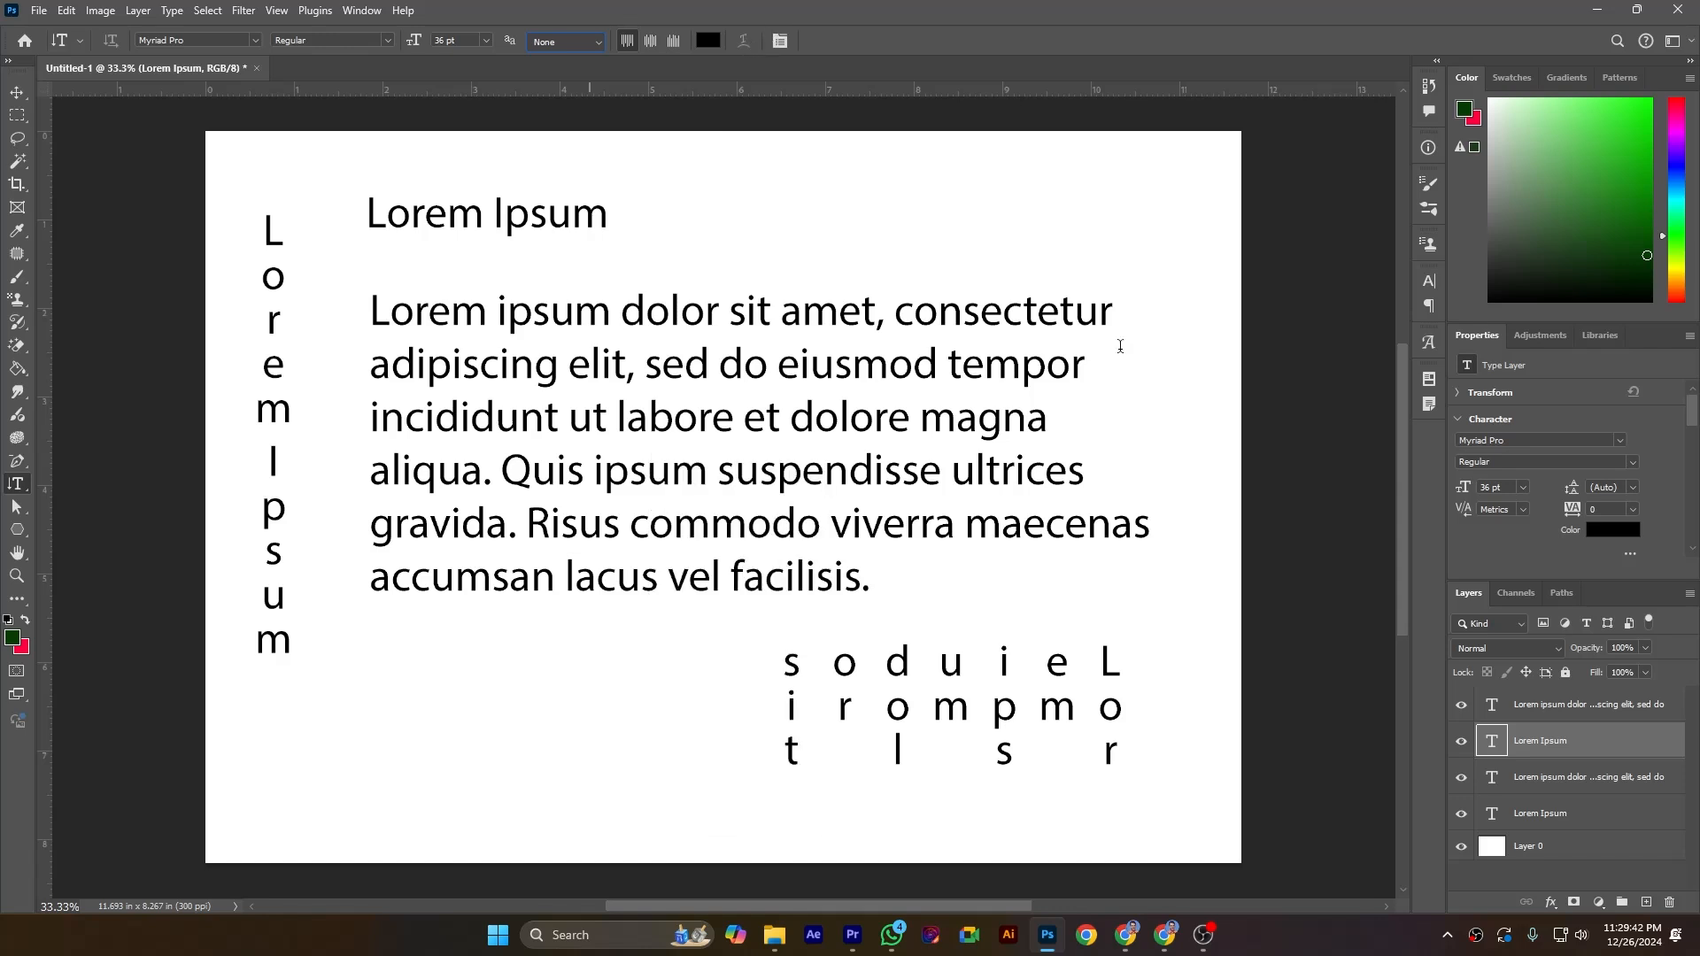
Try the Arc style of Warp Text on the vertical "Lorem Ipsum" point text, and check the character and paragraph settings
double_click(1493, 746)
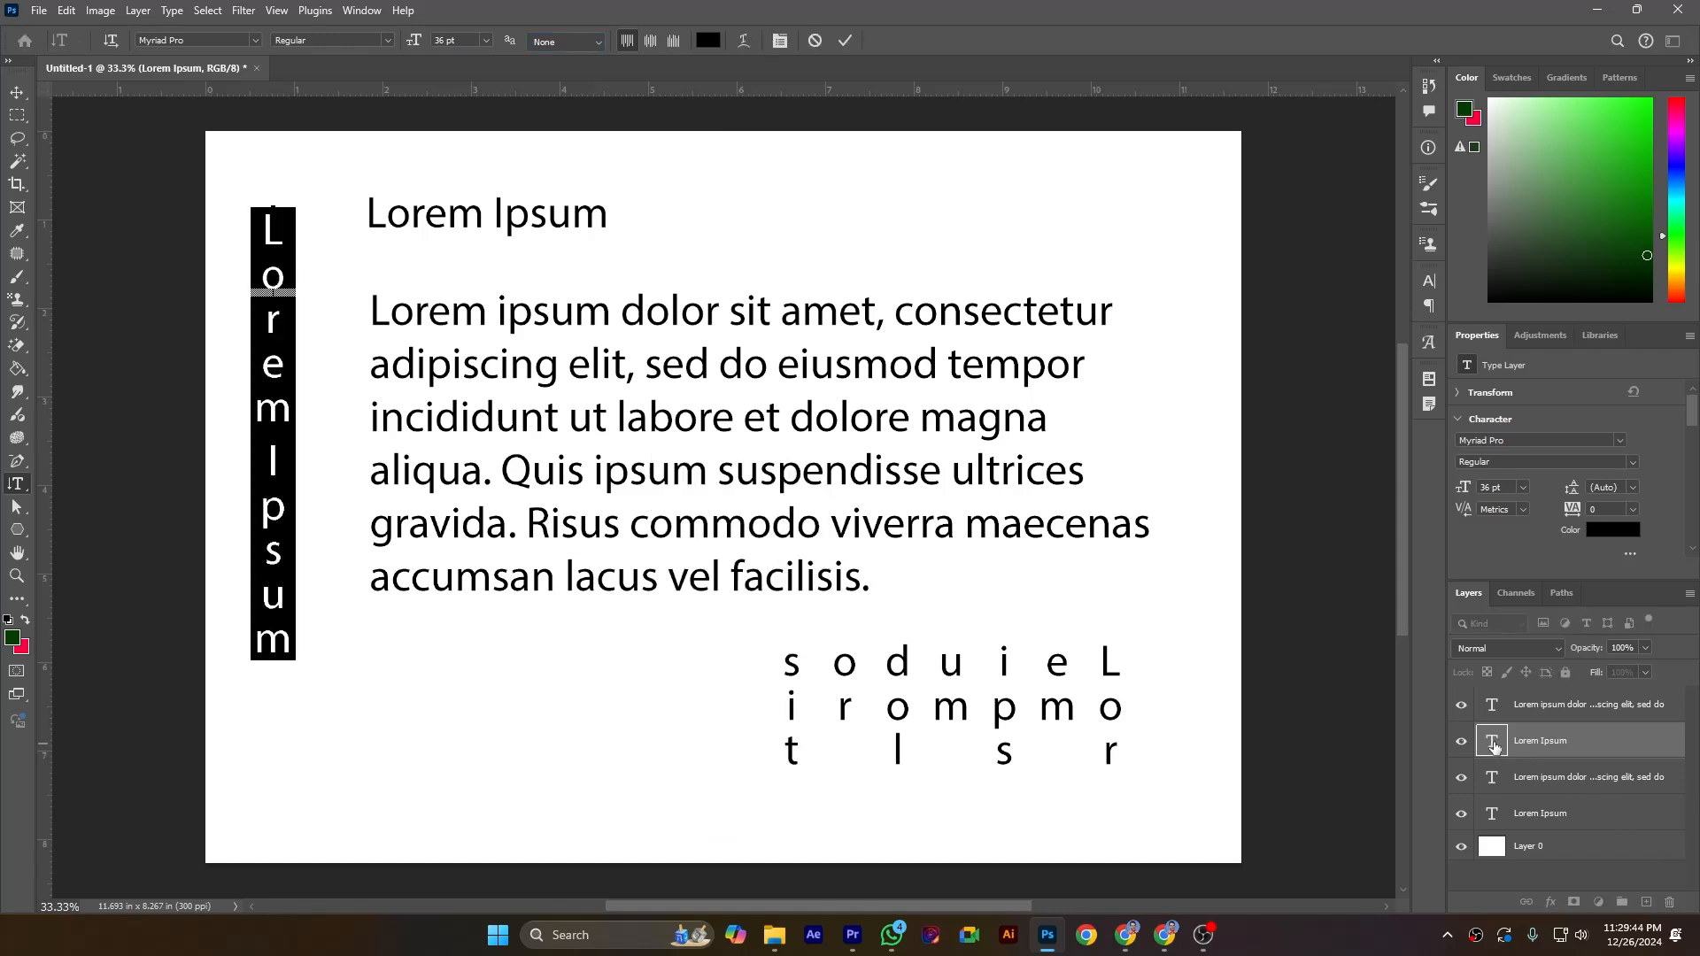
click(748, 41)
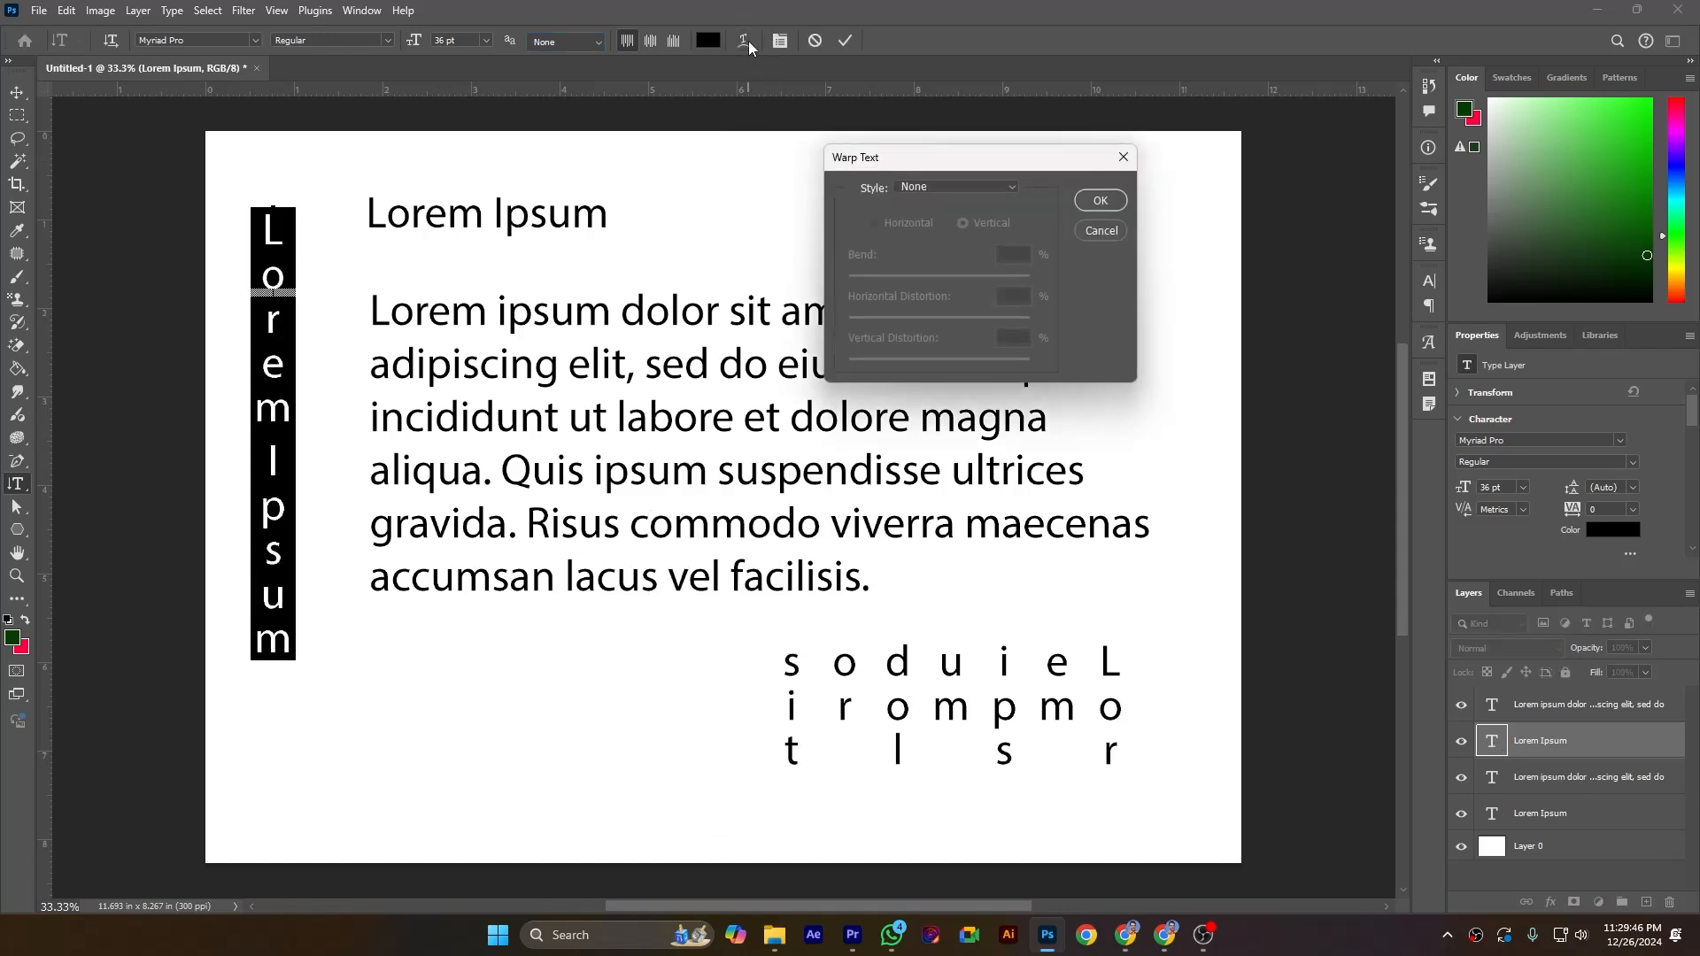
click(932, 188)
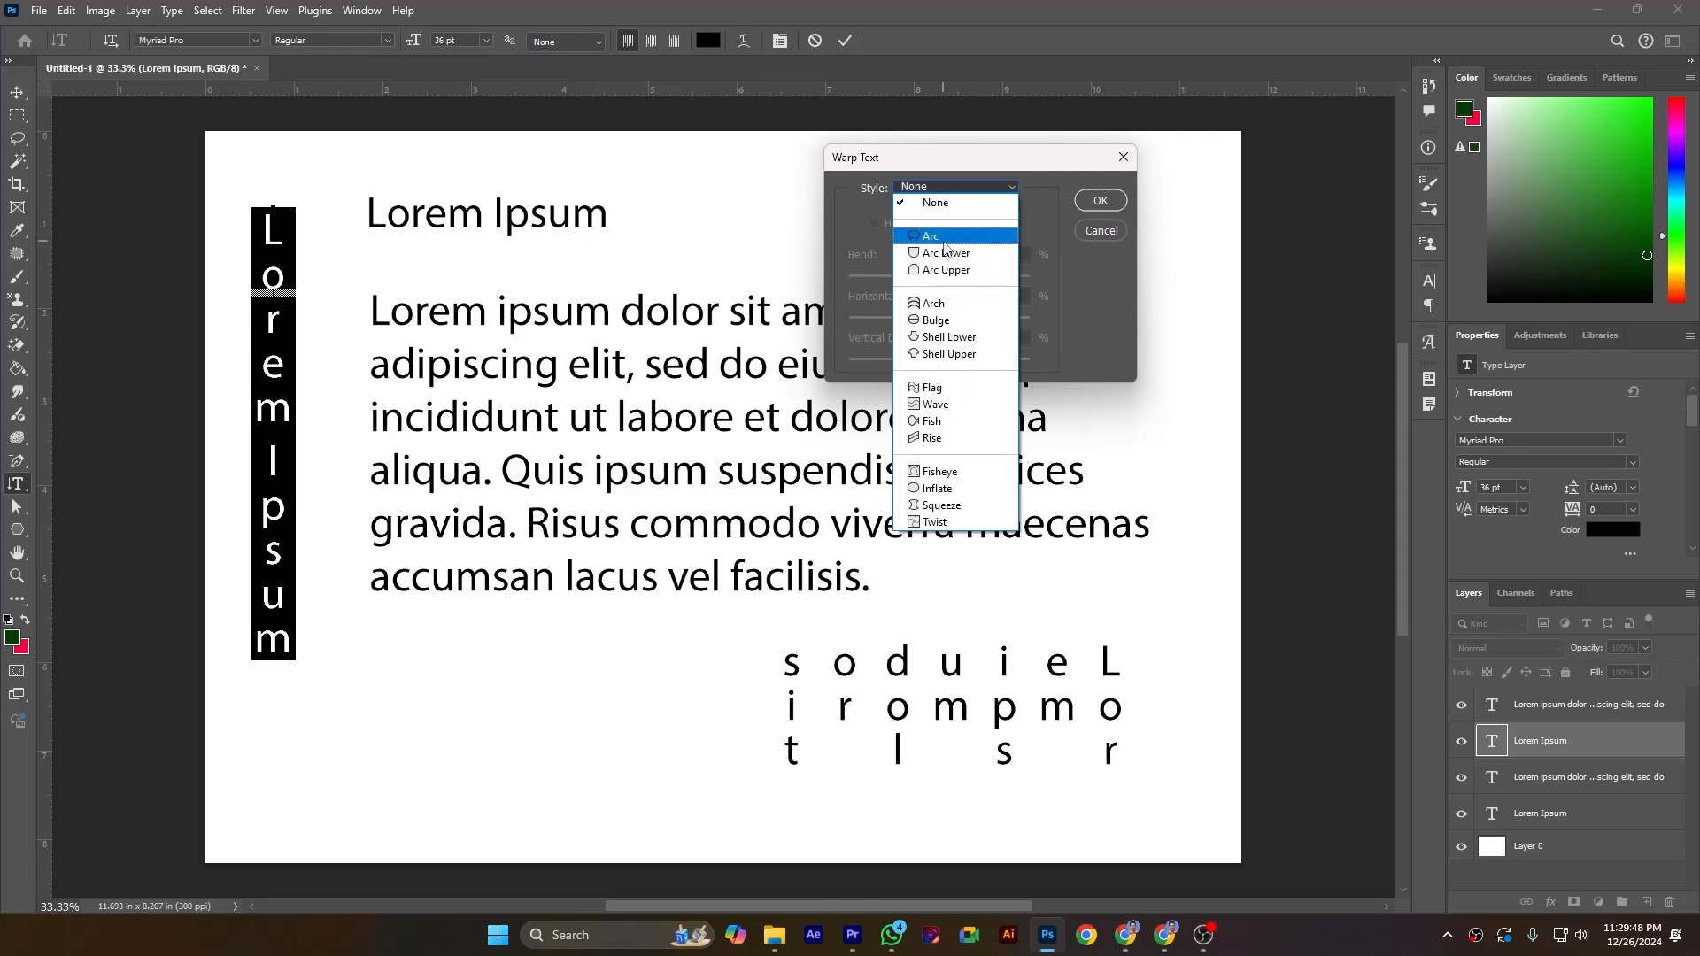
click(930, 217)
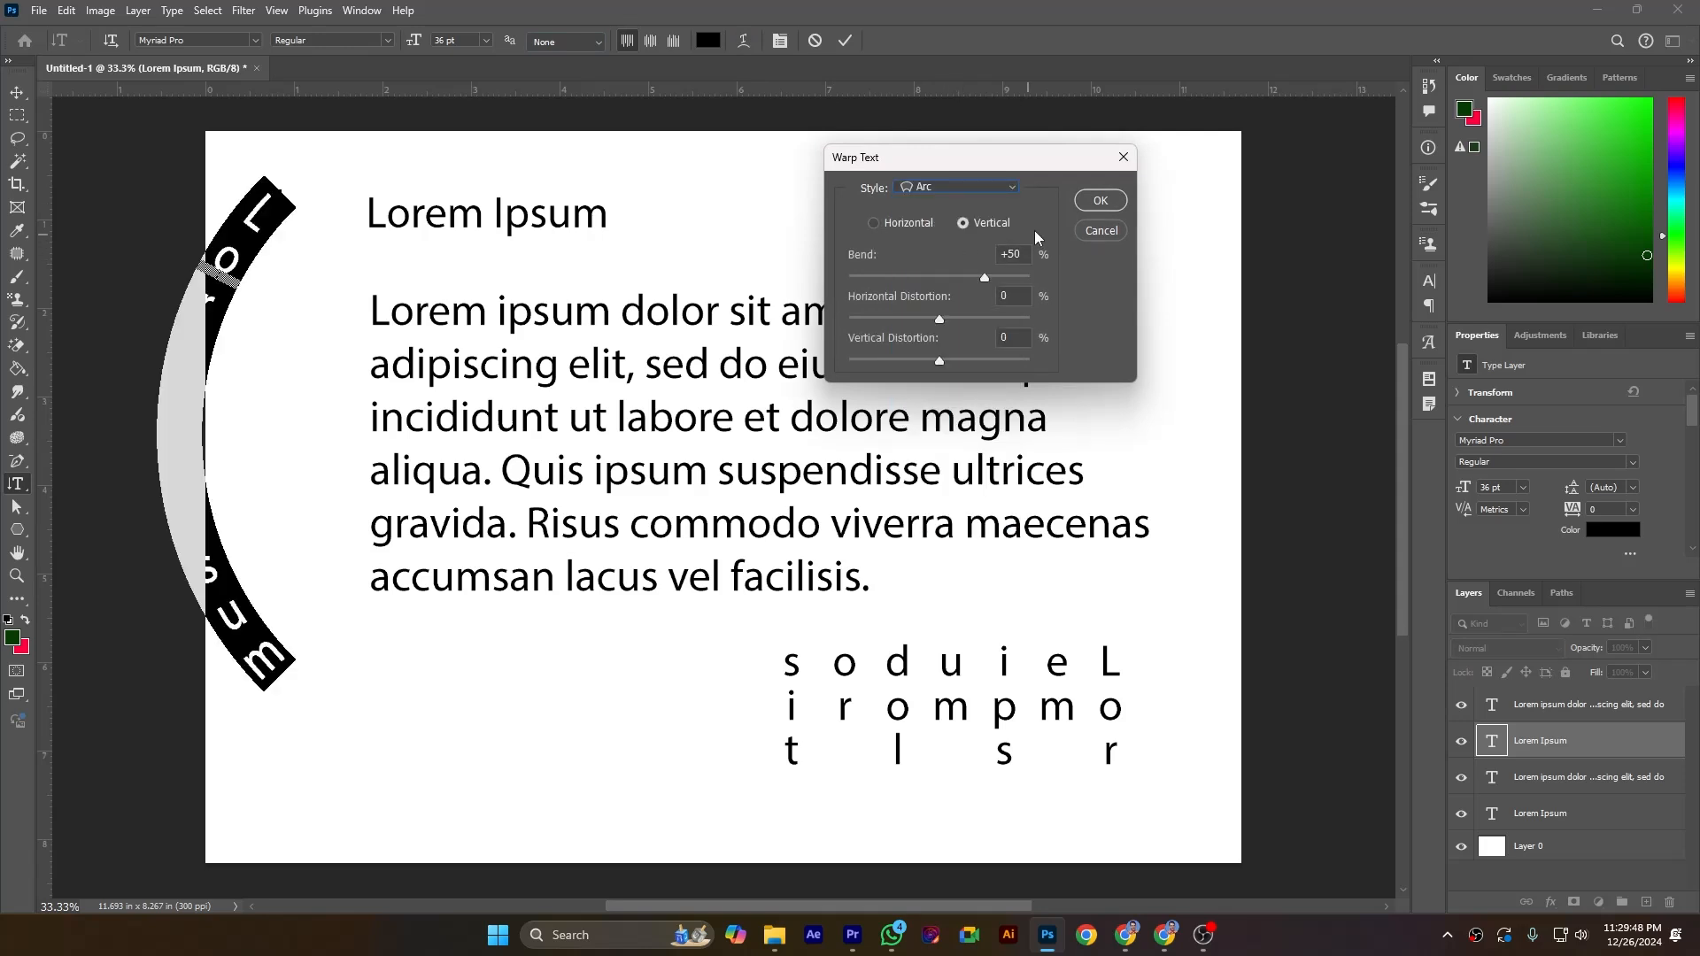
click(1103, 232)
click(782, 41)
click(782, 42)
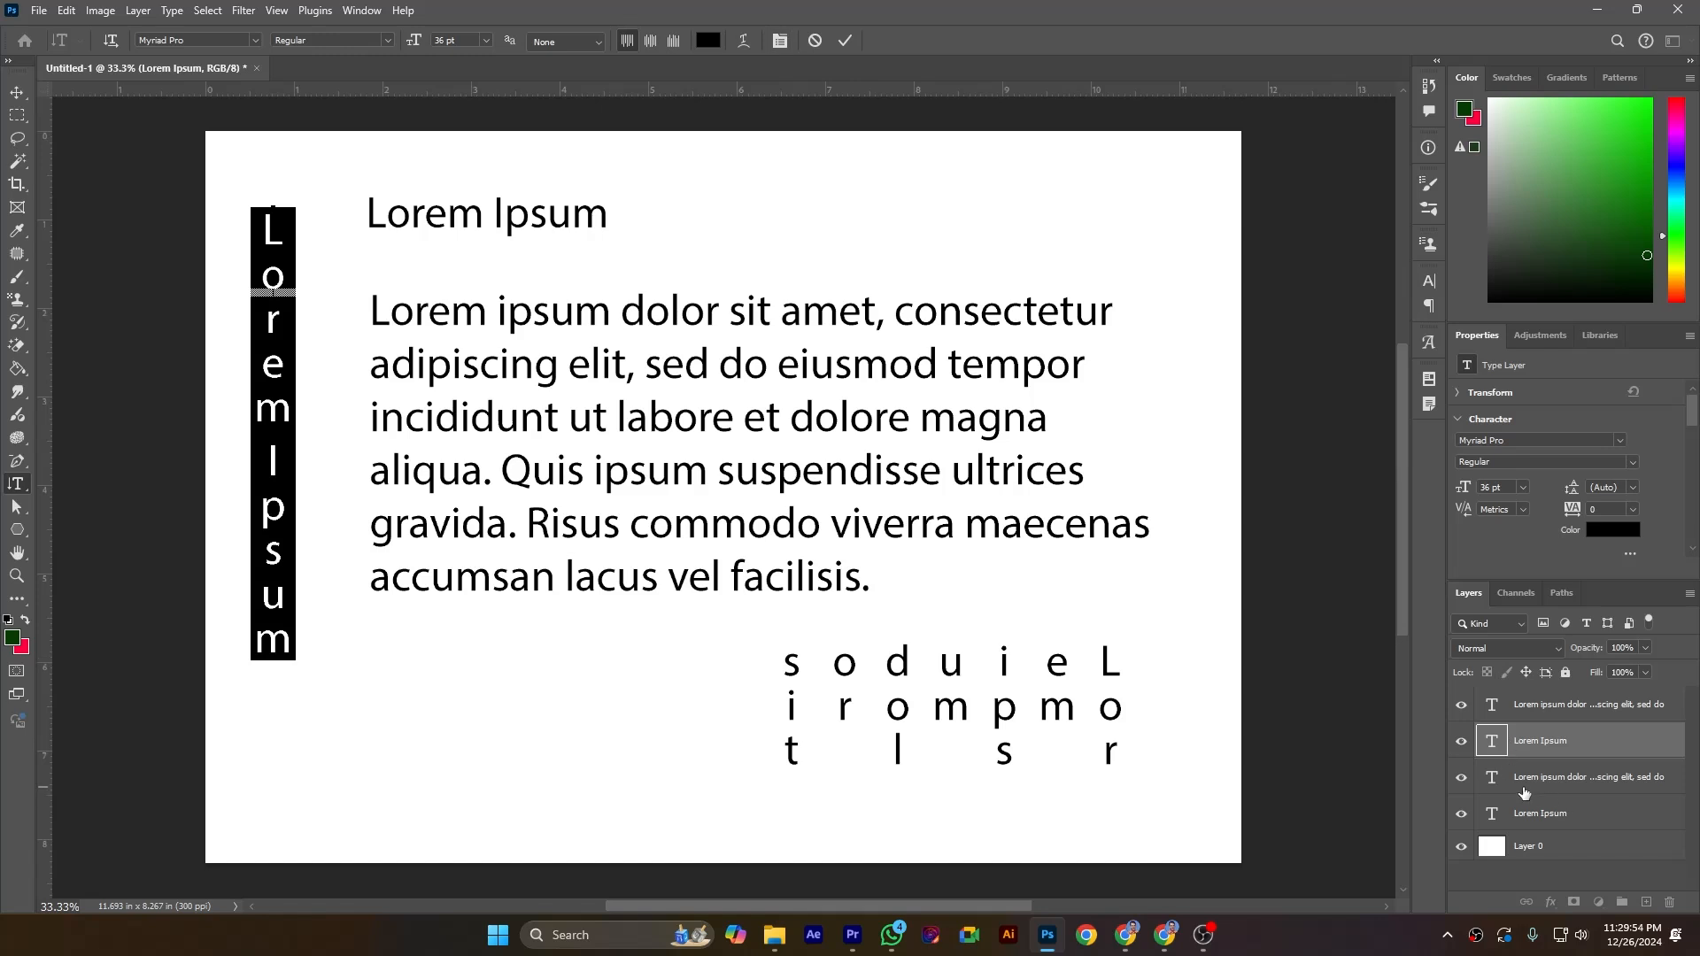
Select the layer of the horizontal "Lorem Ipsum" heading
click(1561, 814)
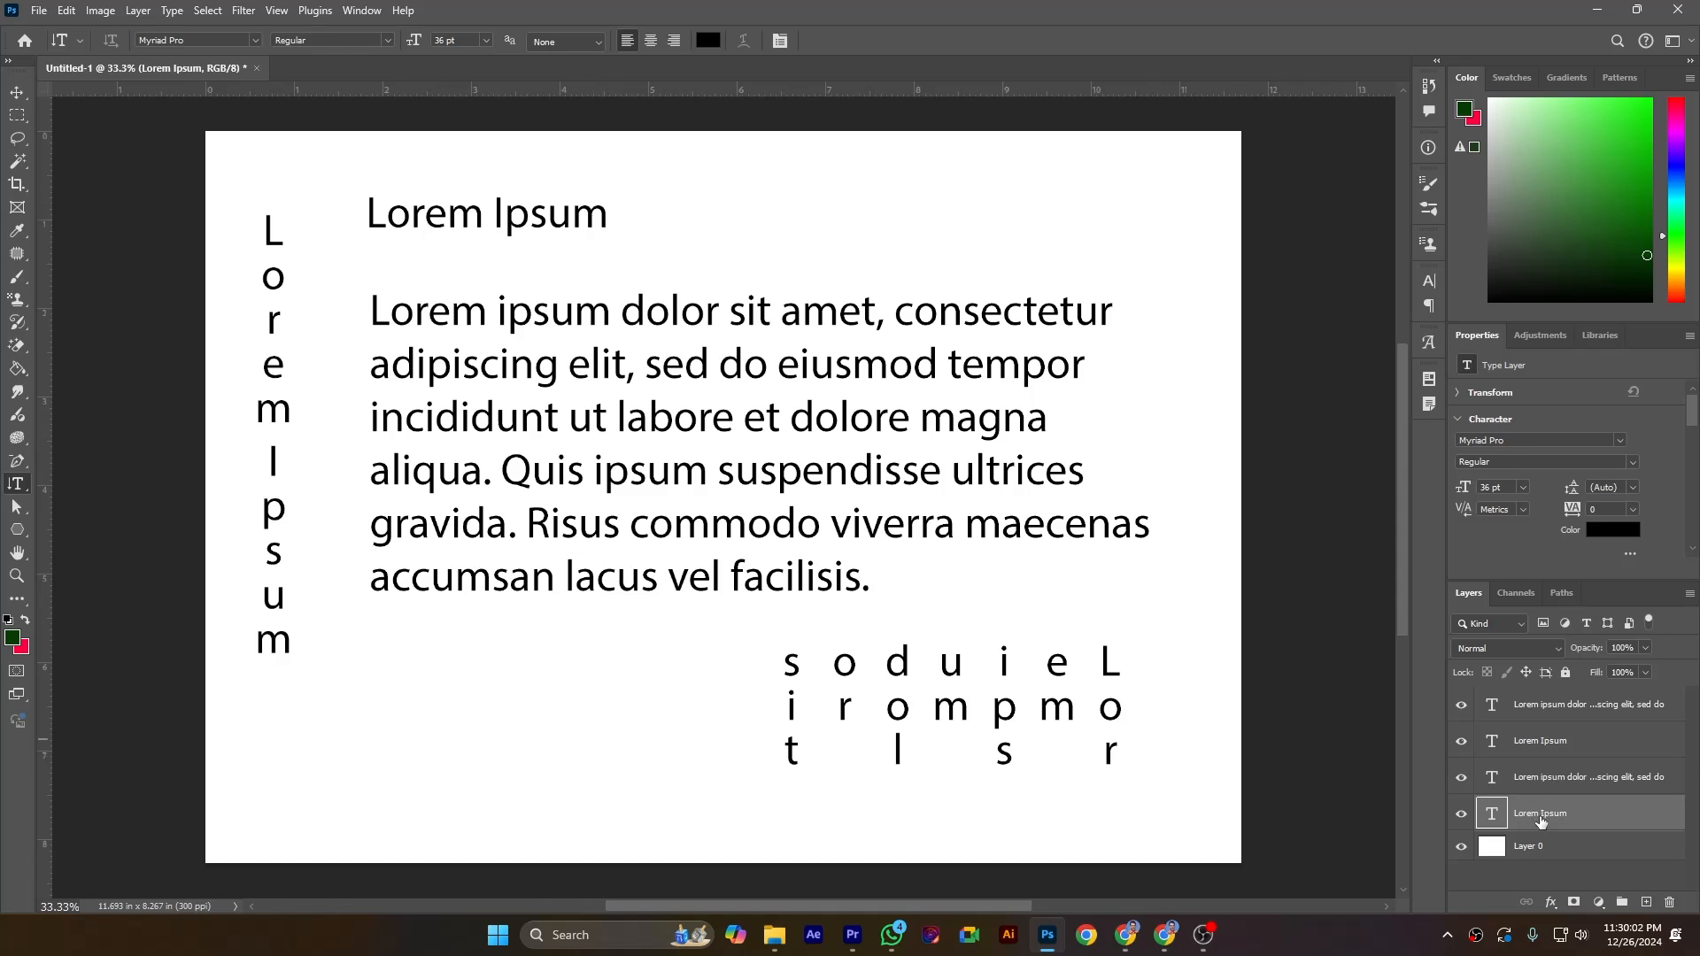
click(1551, 786)
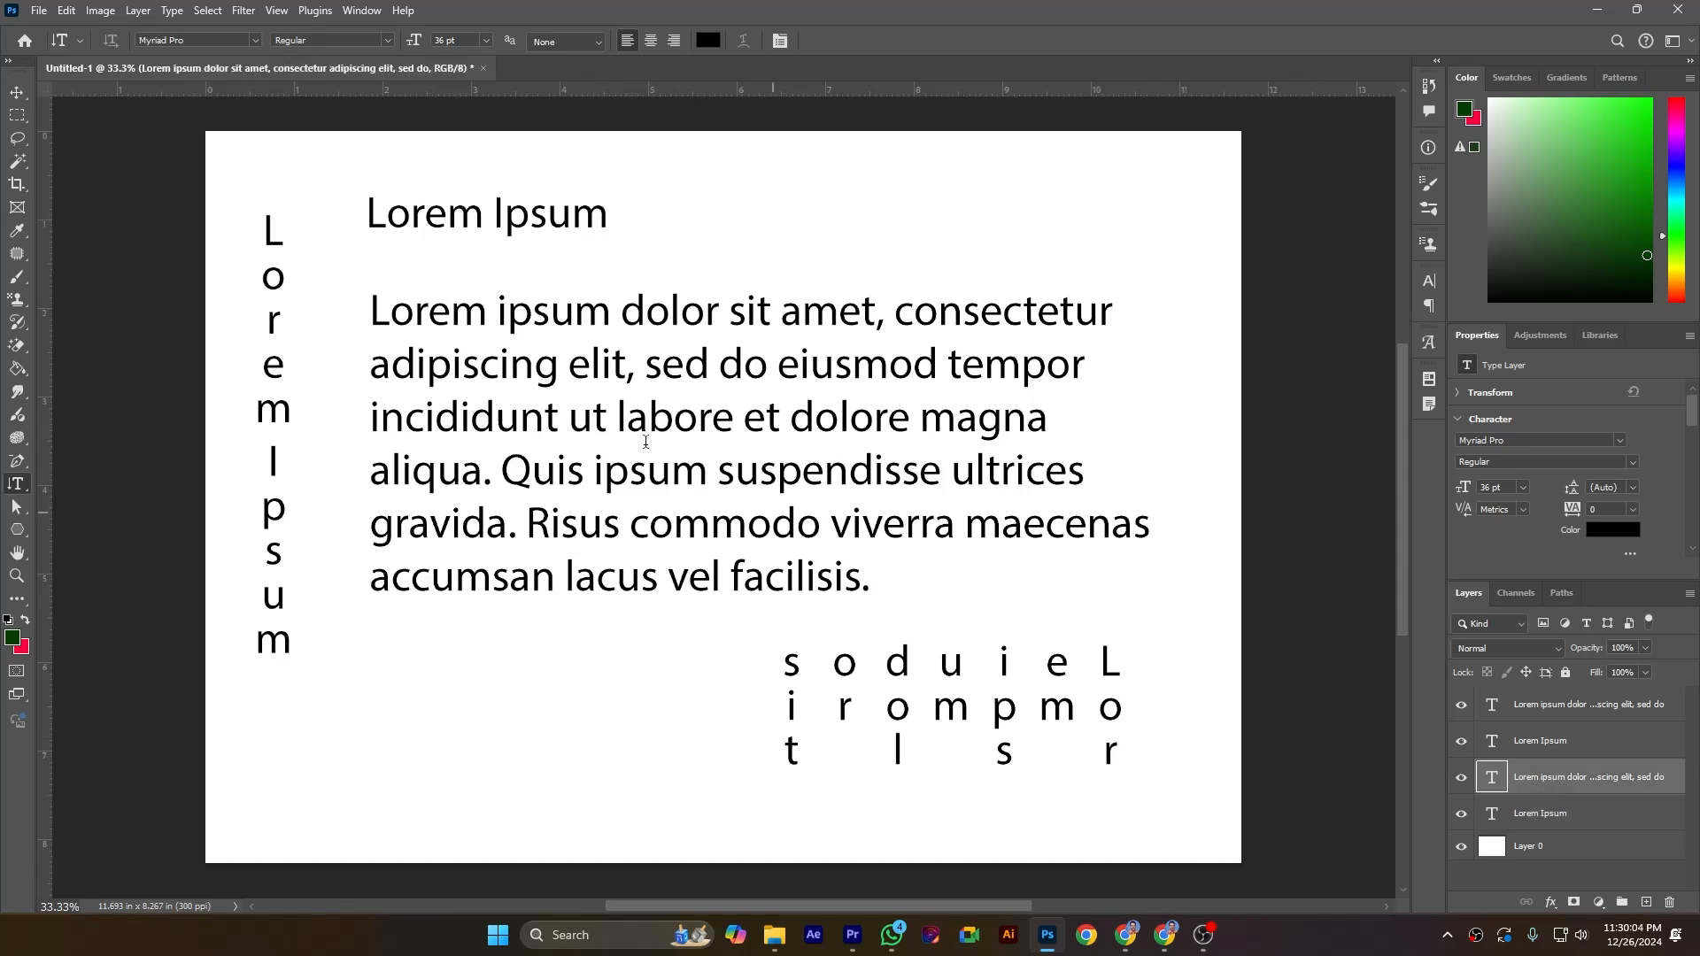
click(1584, 818)
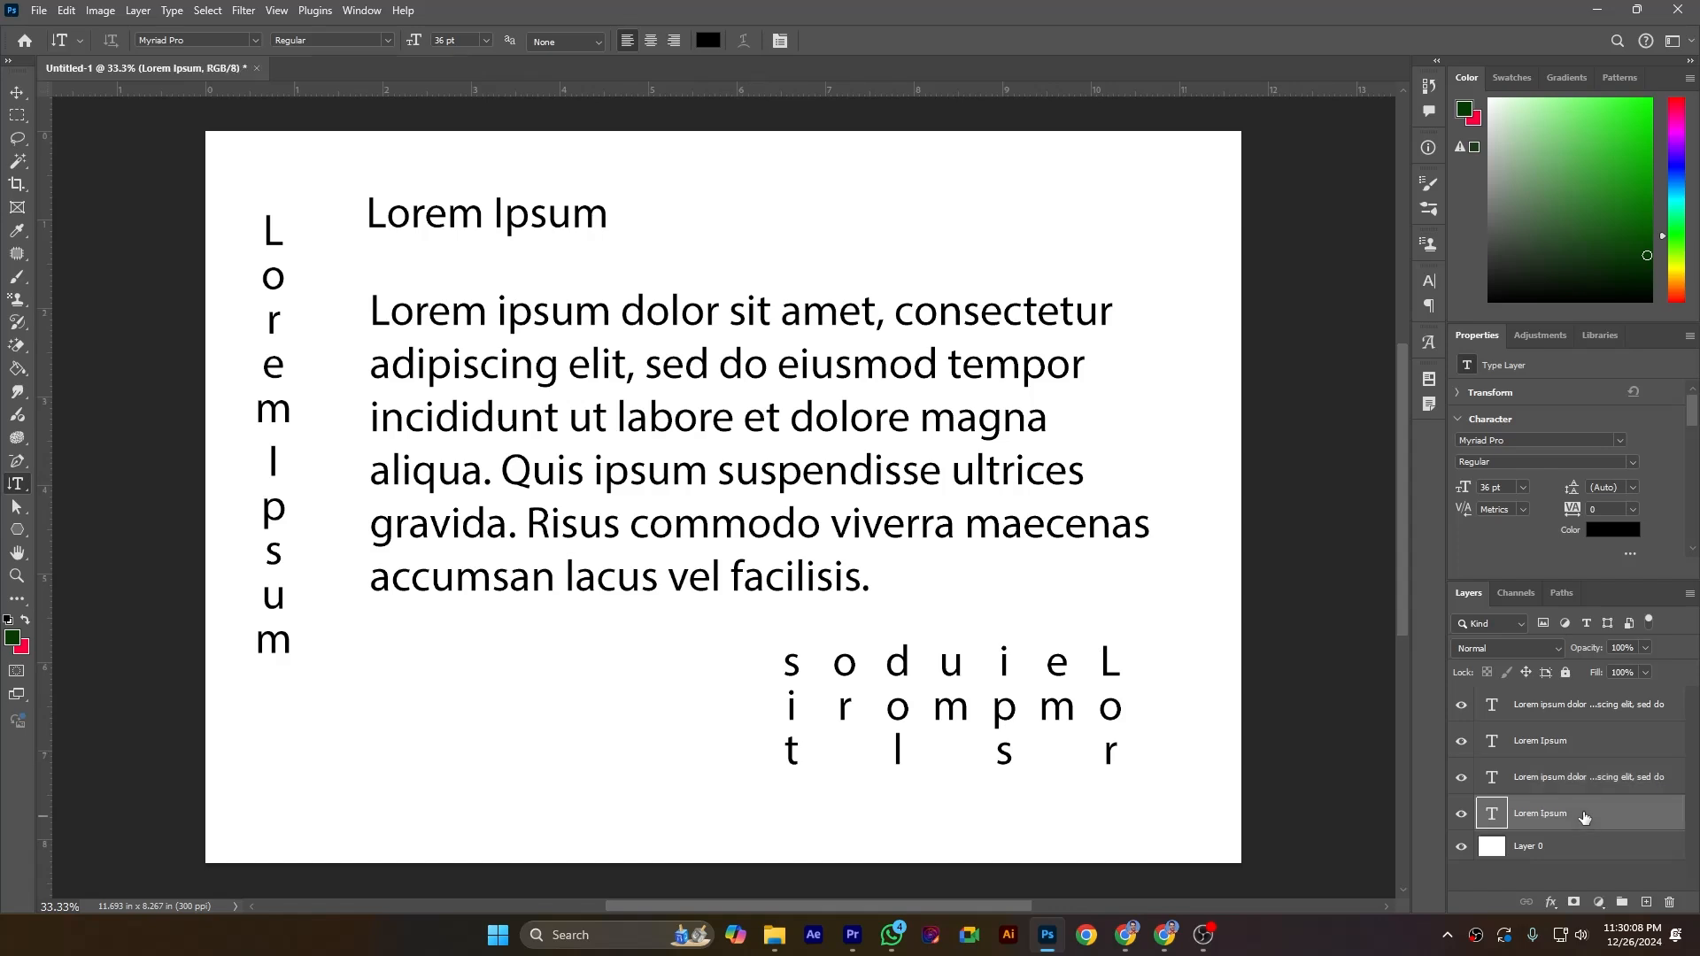